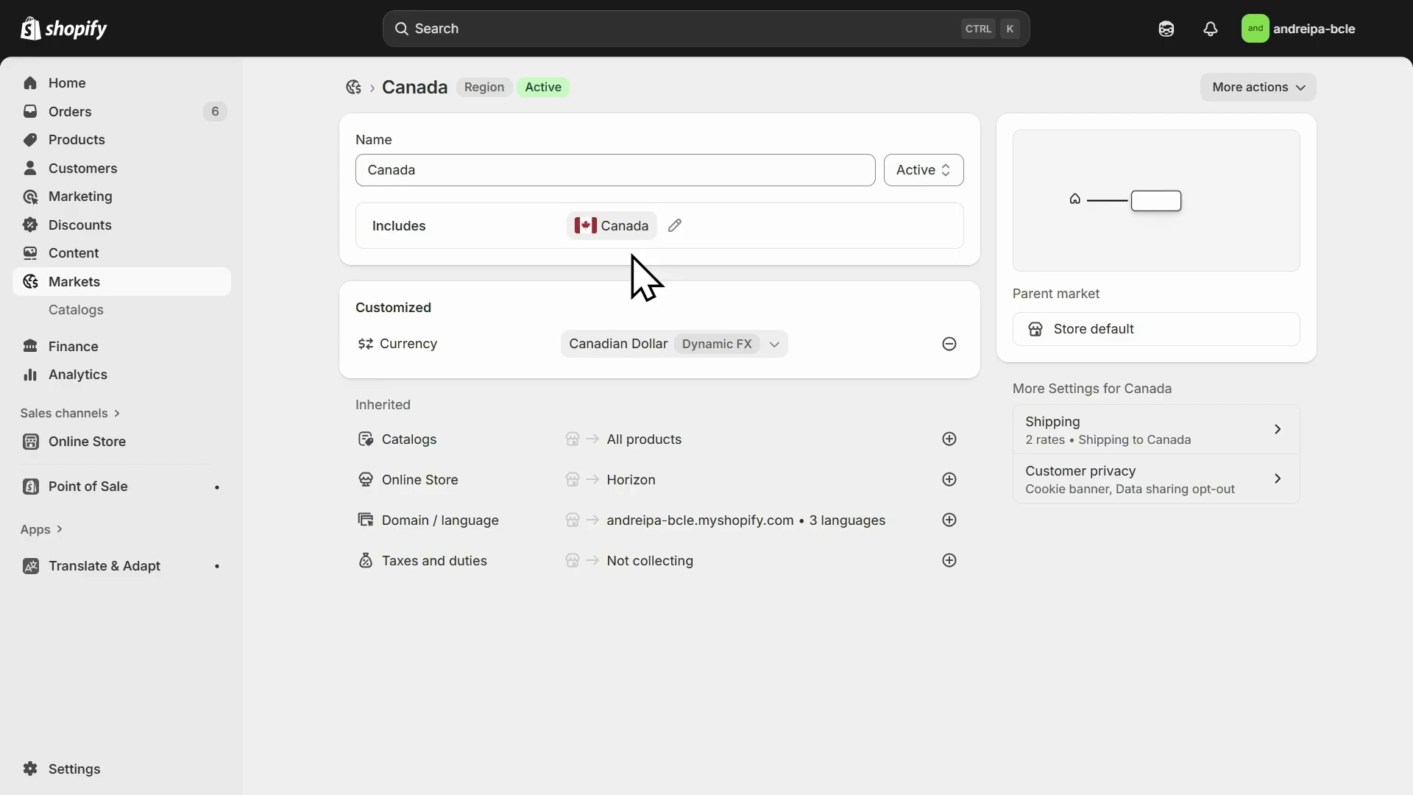
Step: Inspect the Canada market's currency, price rounding and exchange rate settings, and return to the markets list
left_click(774, 346)
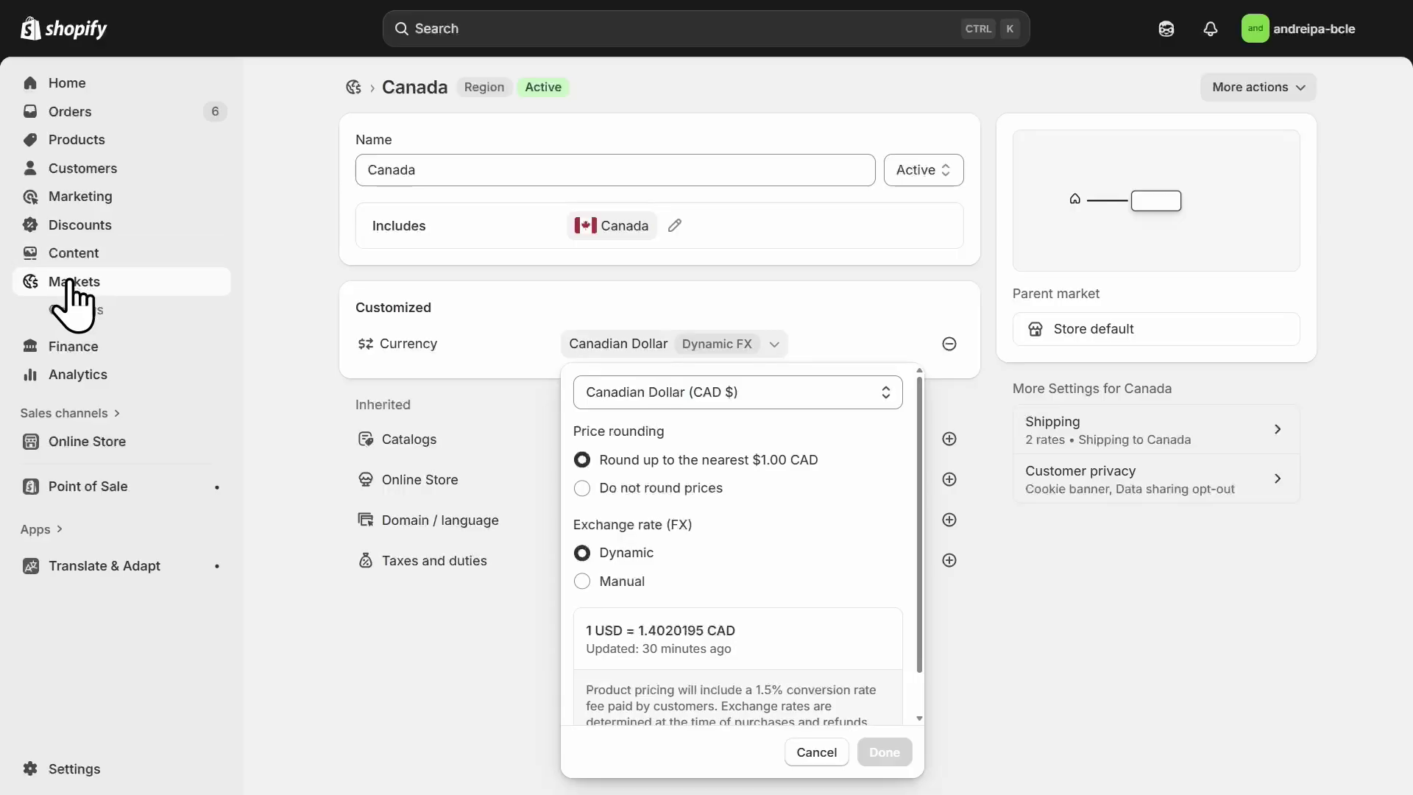
left_click(67, 285)
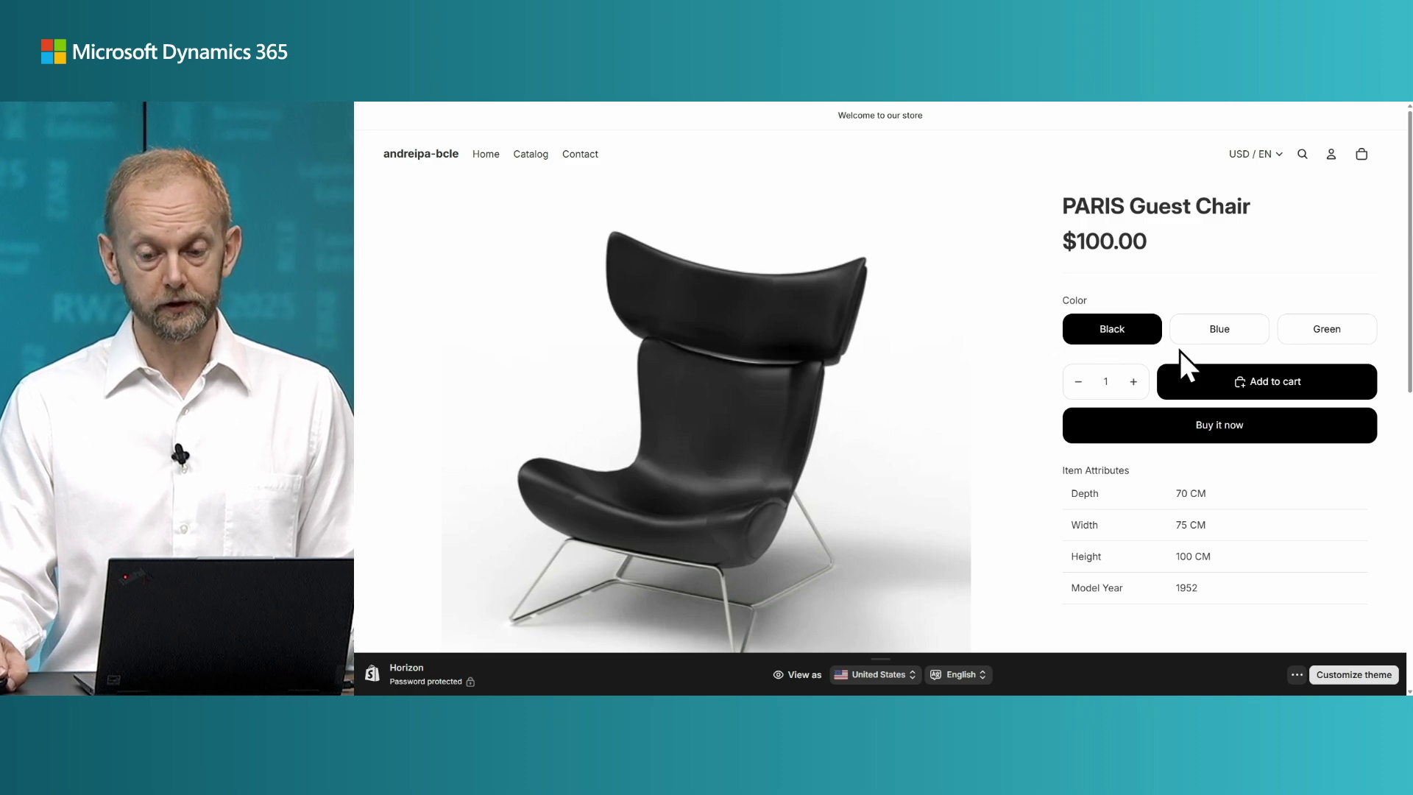
Step: In the online storefront, compare the PARIS Guest Chair's color variant prices for the United States and France
left_click(1206, 336)
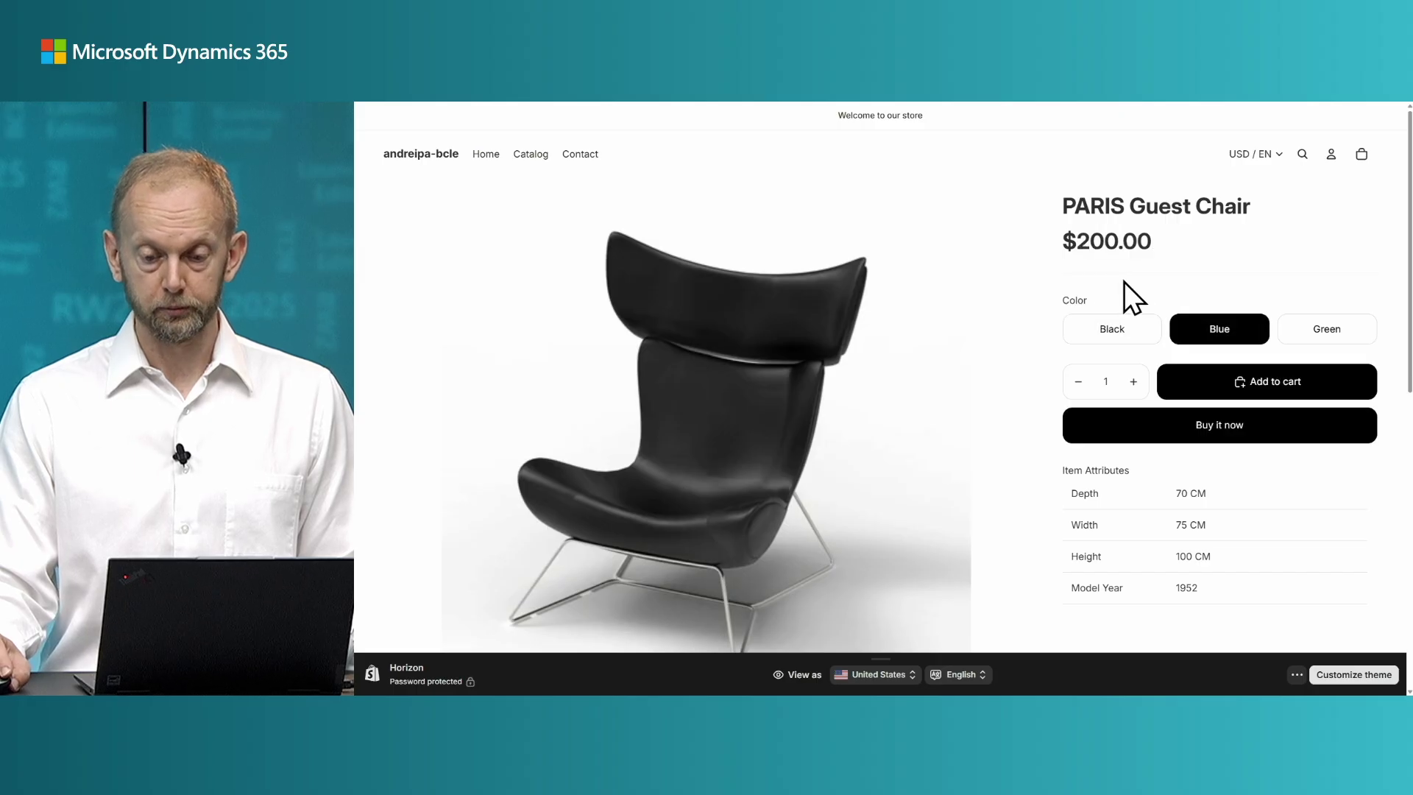
left_click(1286, 325)
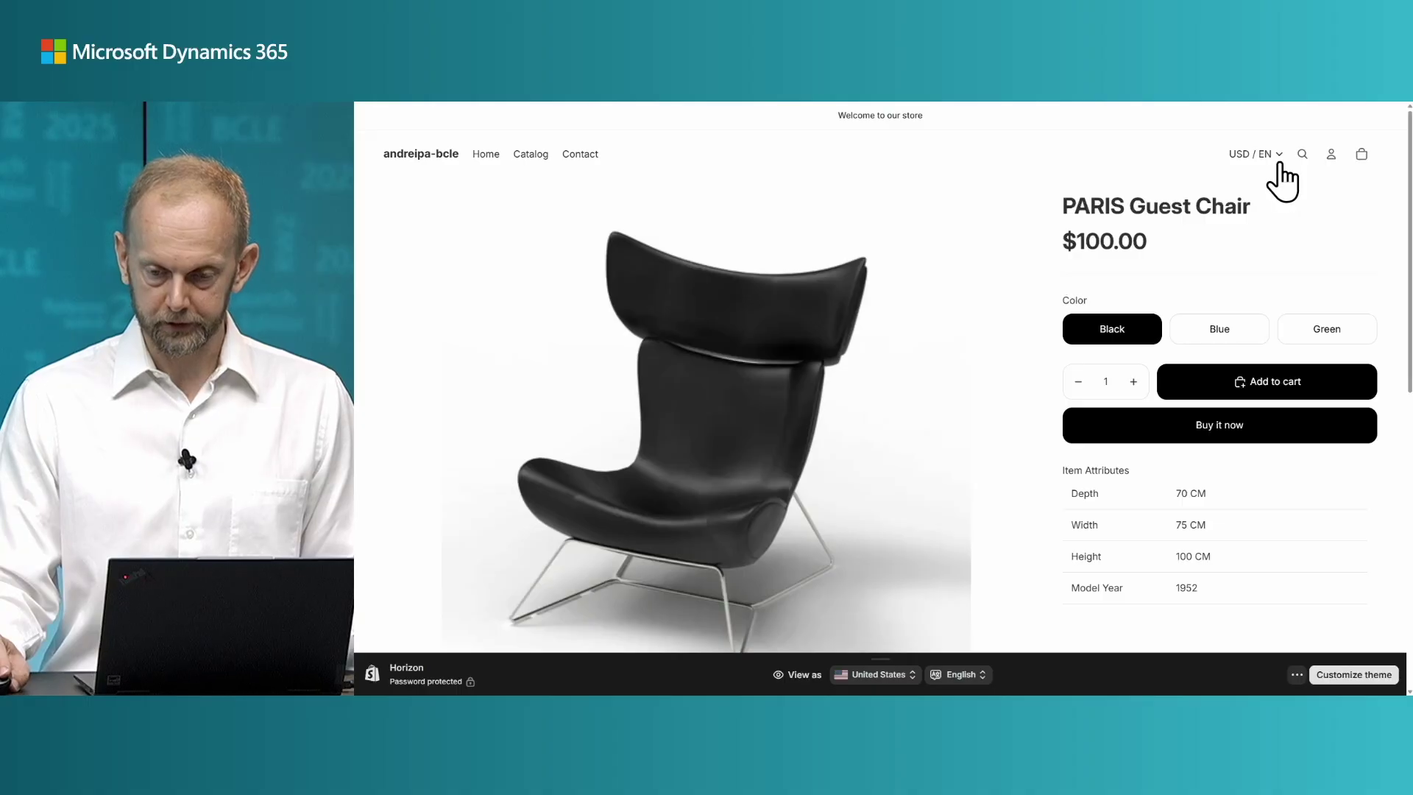
left_click(1278, 163)
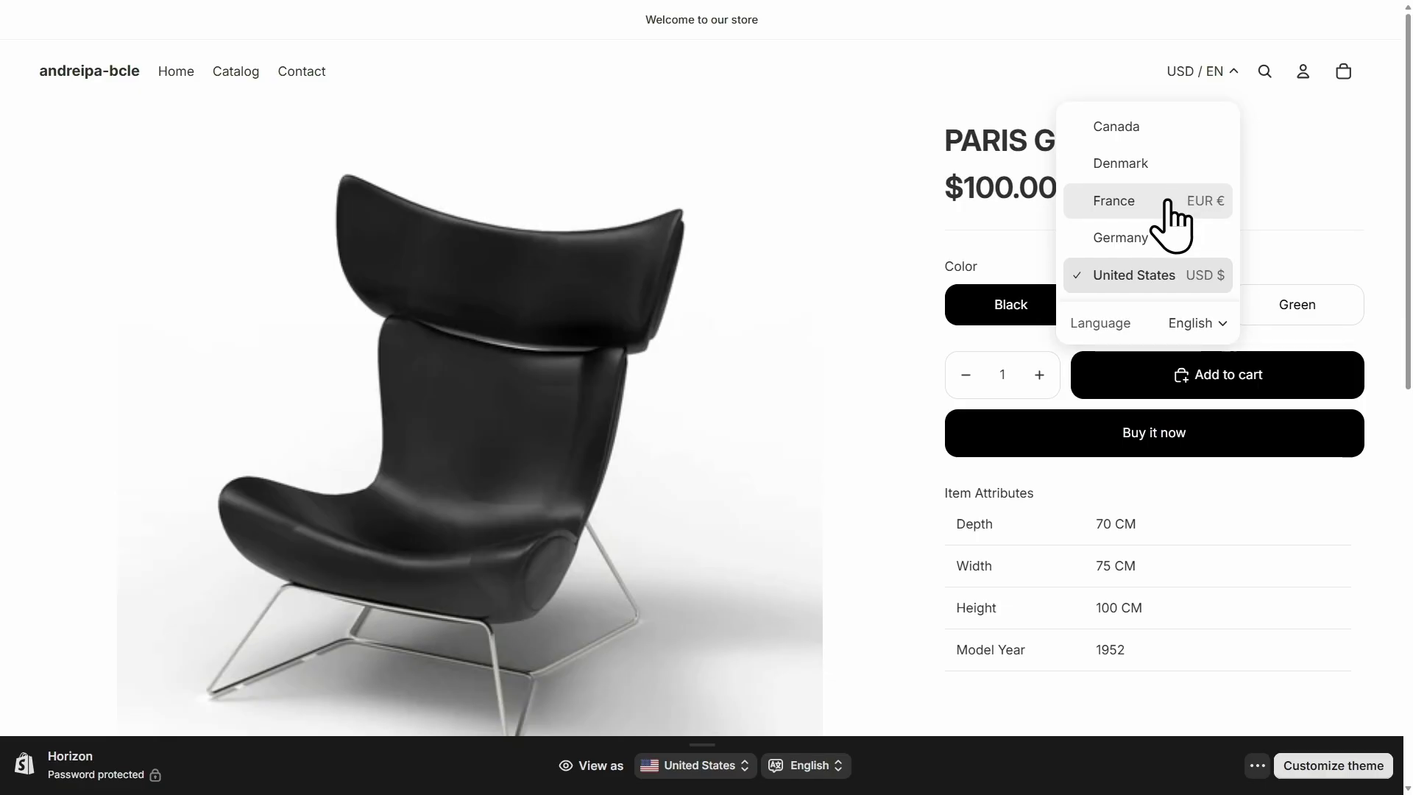
left_click(1169, 201)
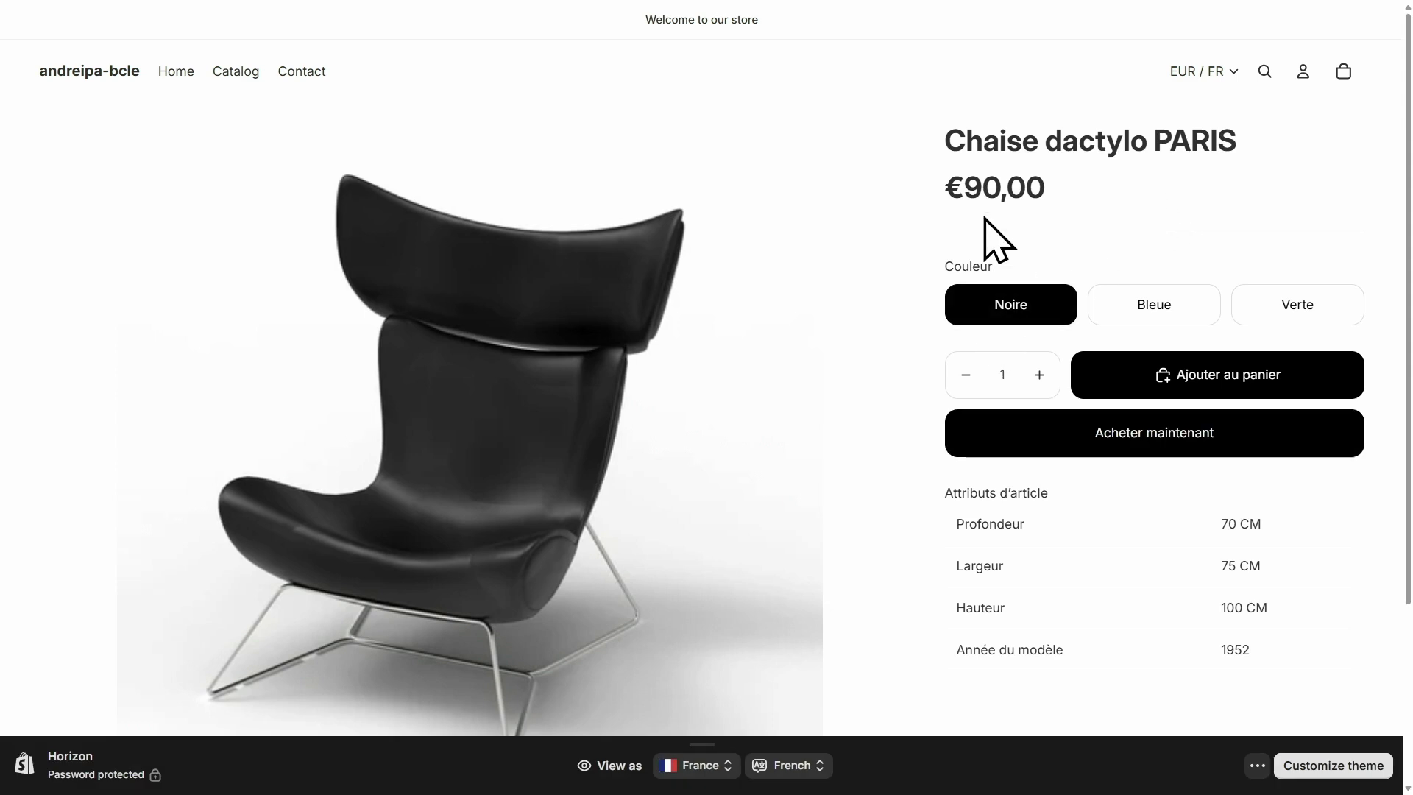
left_click(1153, 315)
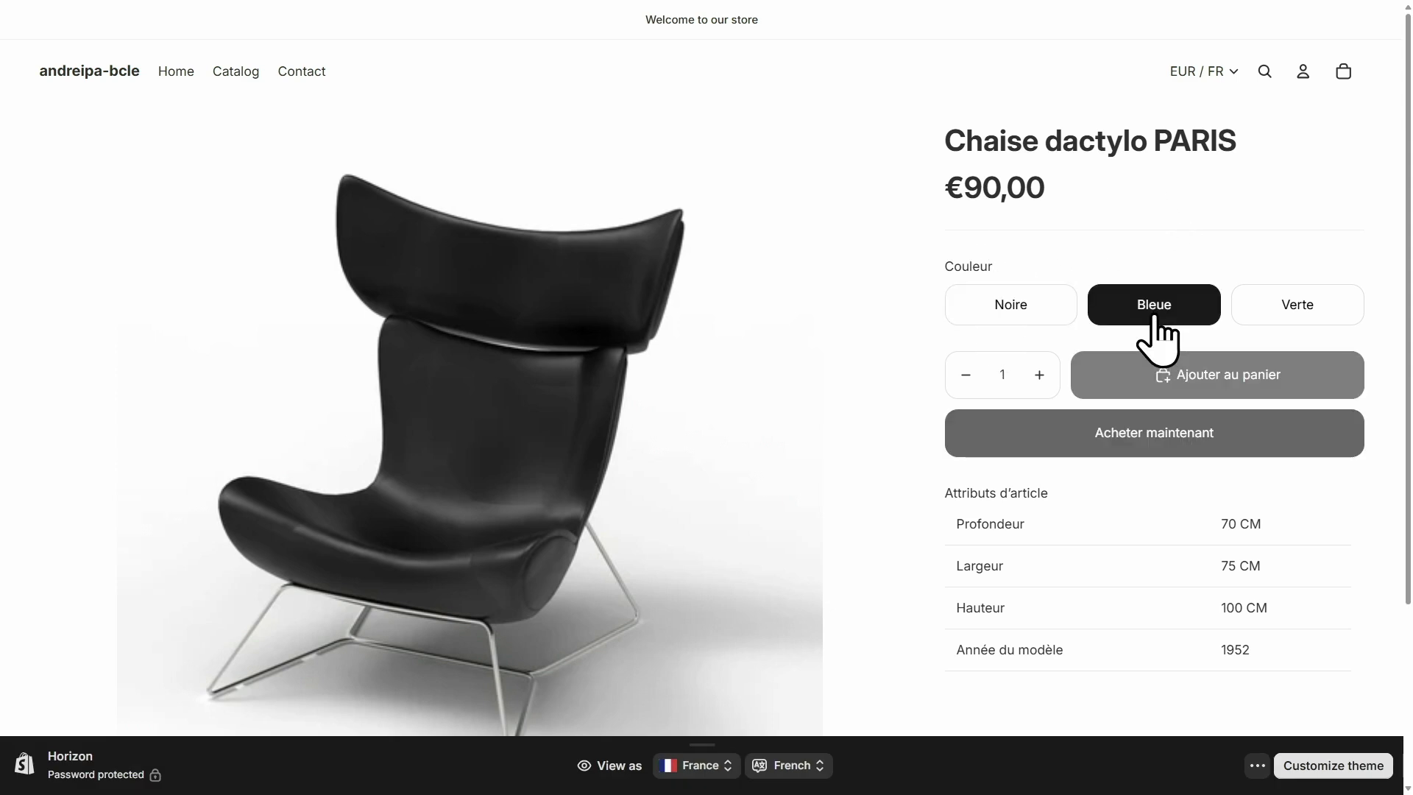
left_click(1280, 317)
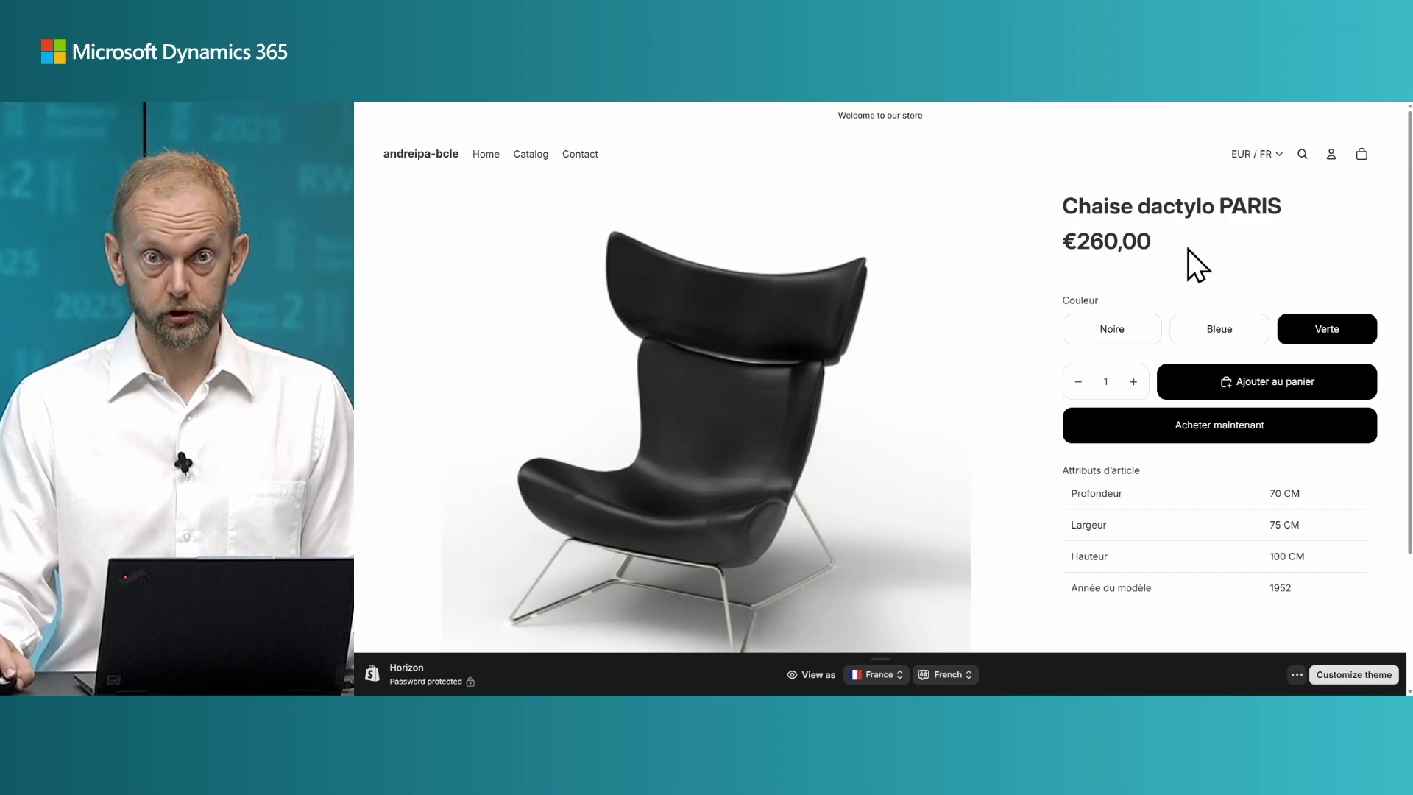
Step: Switch the storefront region to Germany and check the prices of the chair's blue and green variants
left_click(1273, 156)
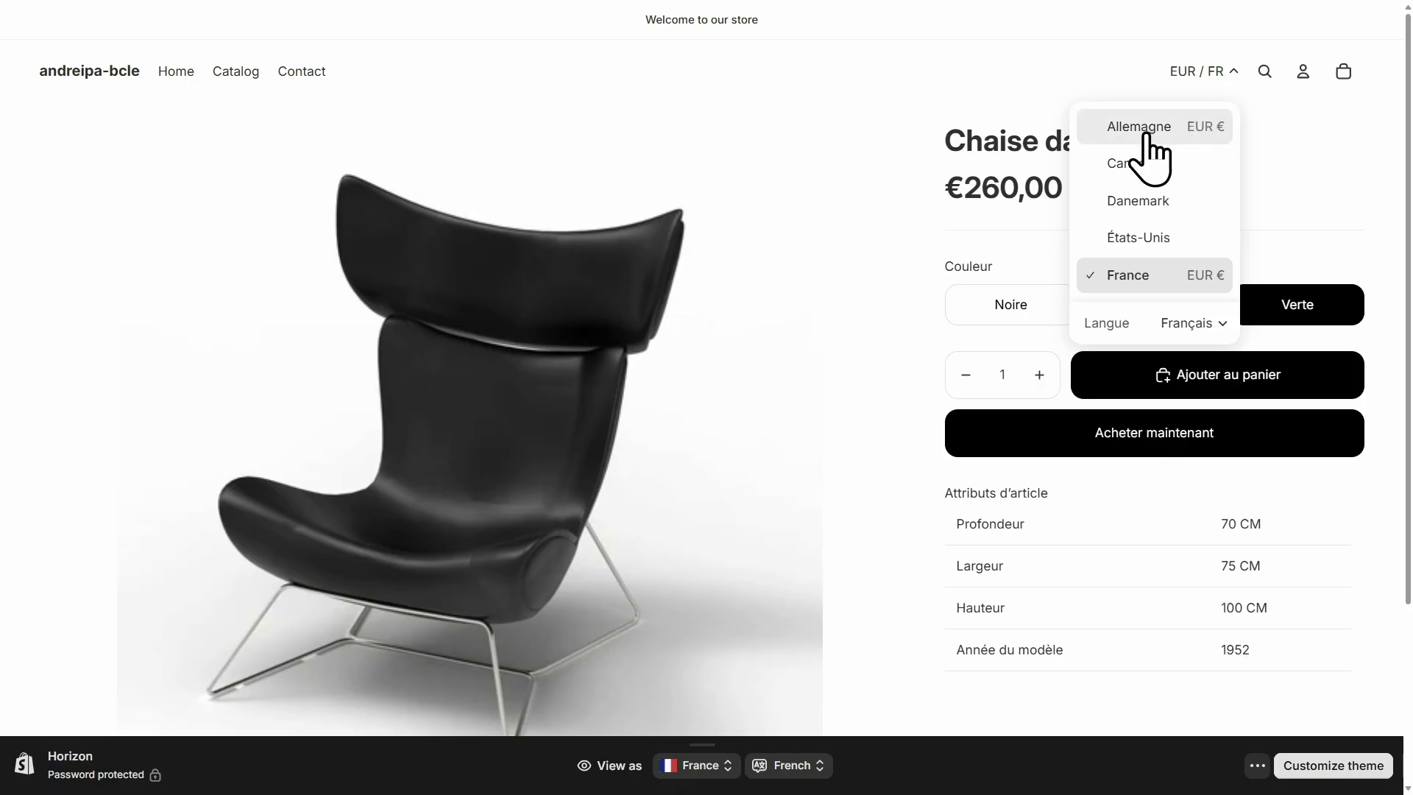
left_click(1139, 129)
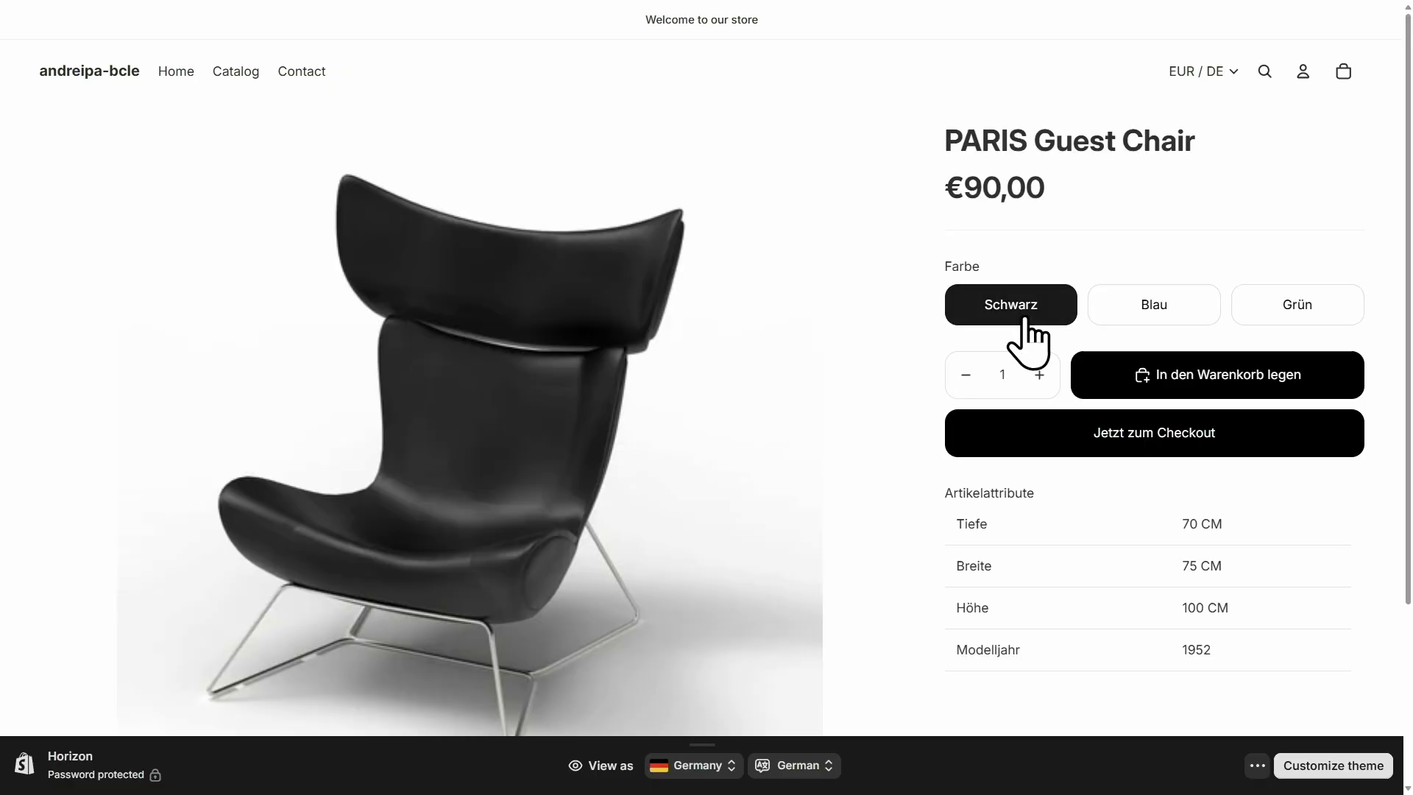
left_click(1157, 315)
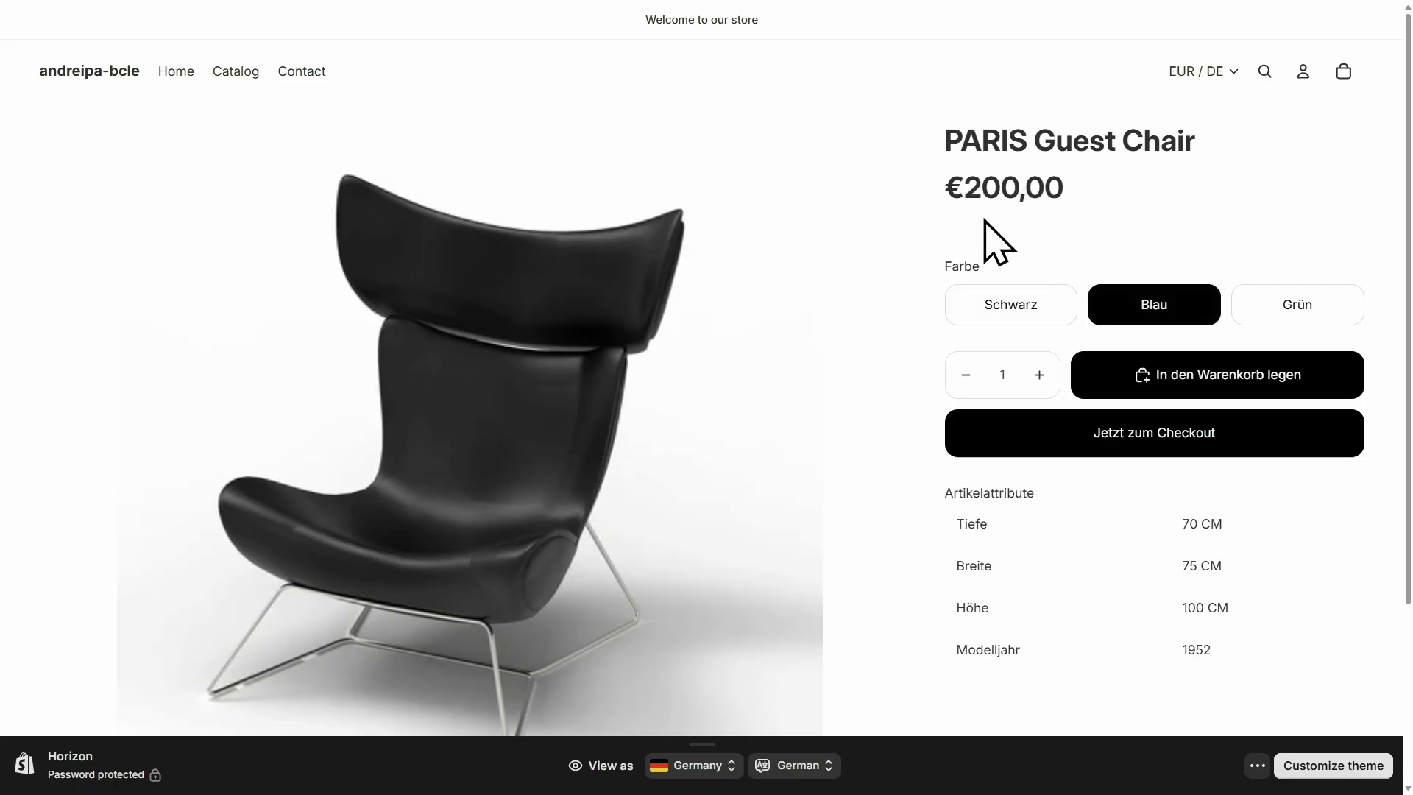
left_click(1255, 309)
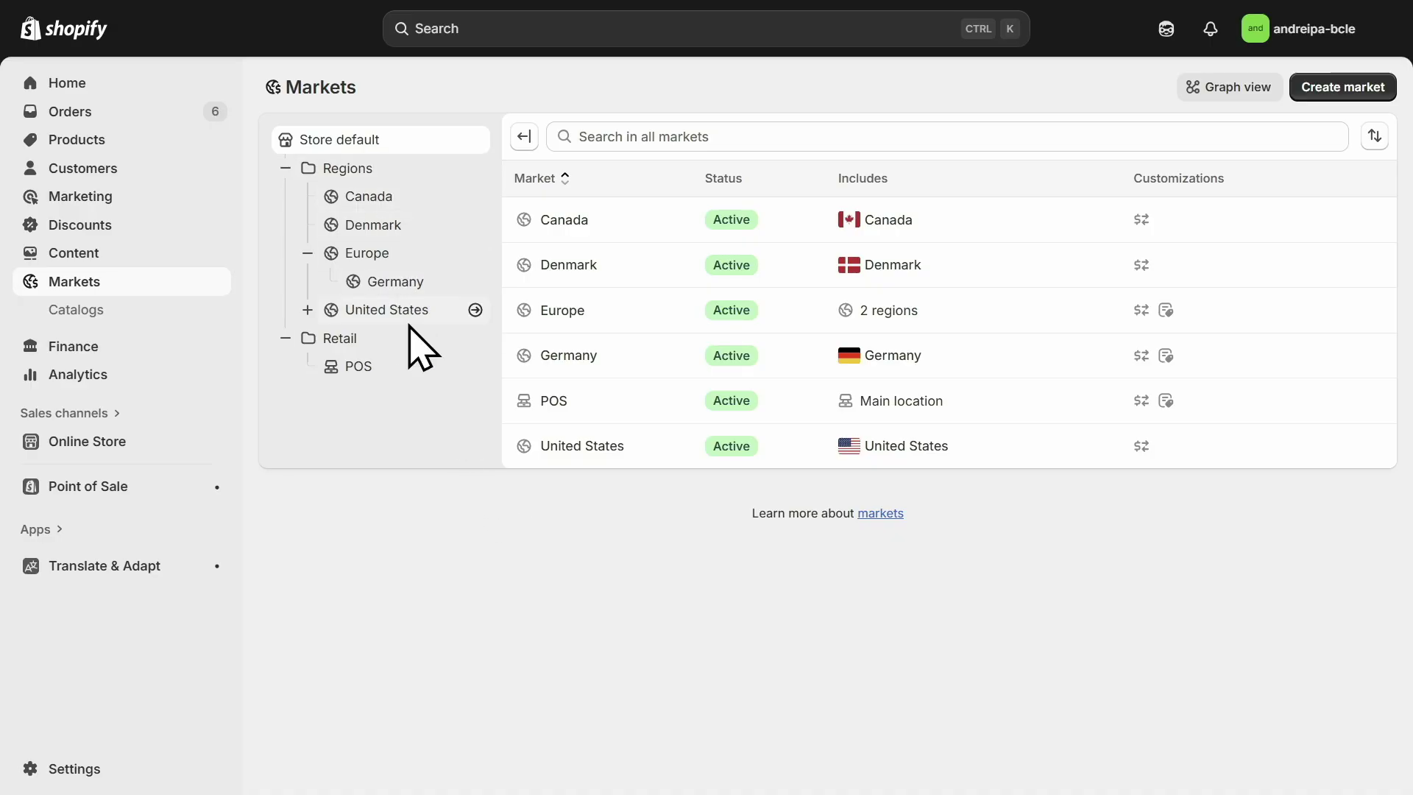
Step: In the Shopify admin, examine the regions, currency and catalog customizations of the Europe and Germany markets
left_click(375, 258)
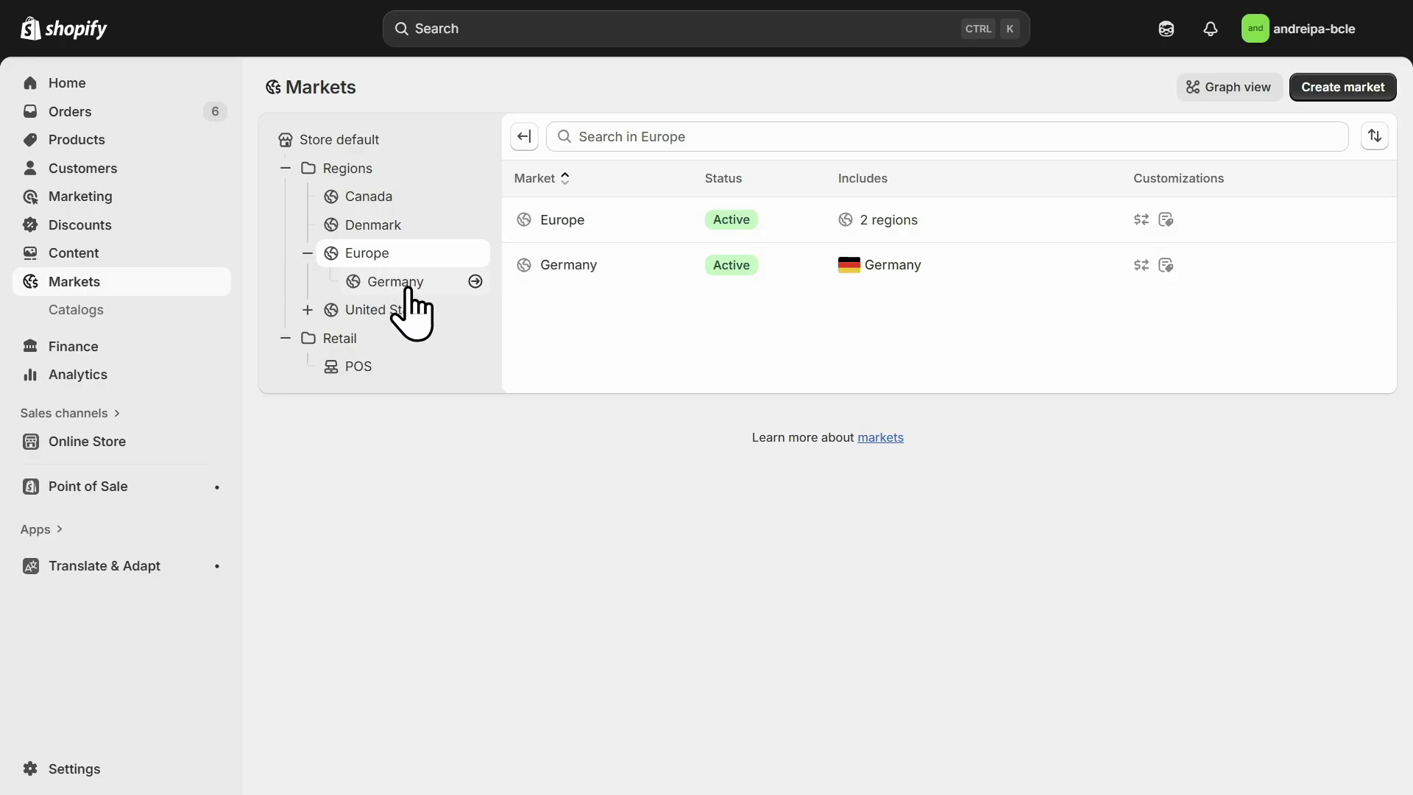
left_click(562, 220)
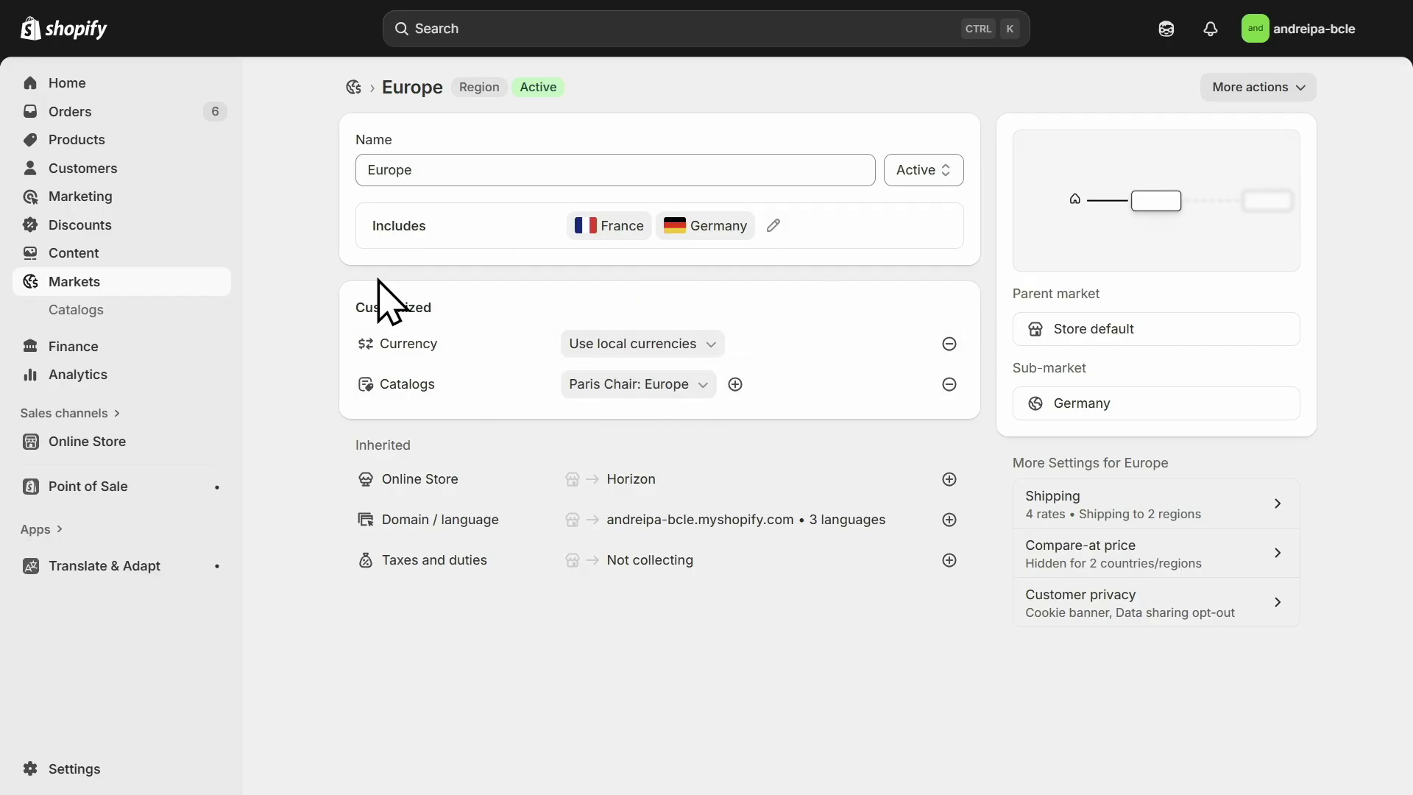
left_click(109, 283)
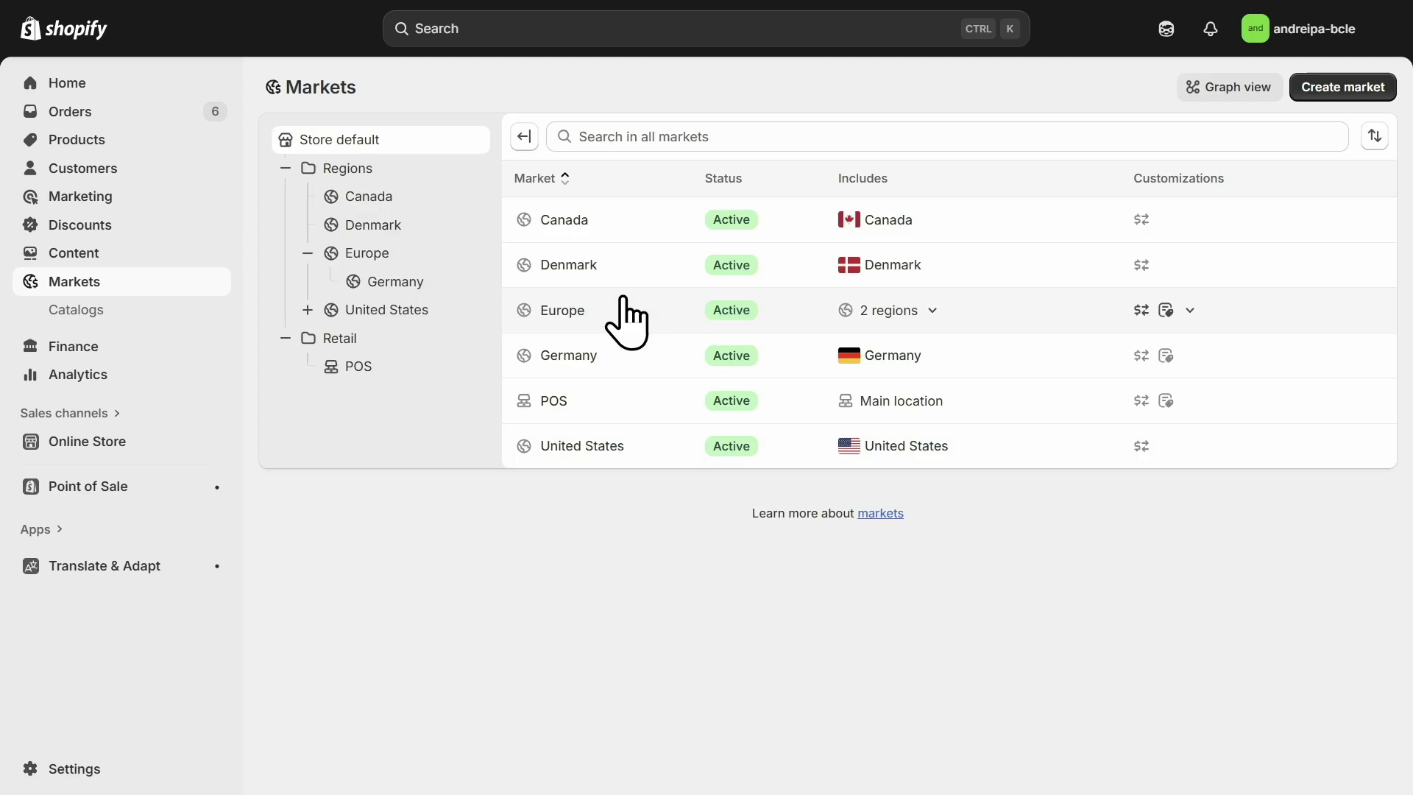
left_click(573, 362)
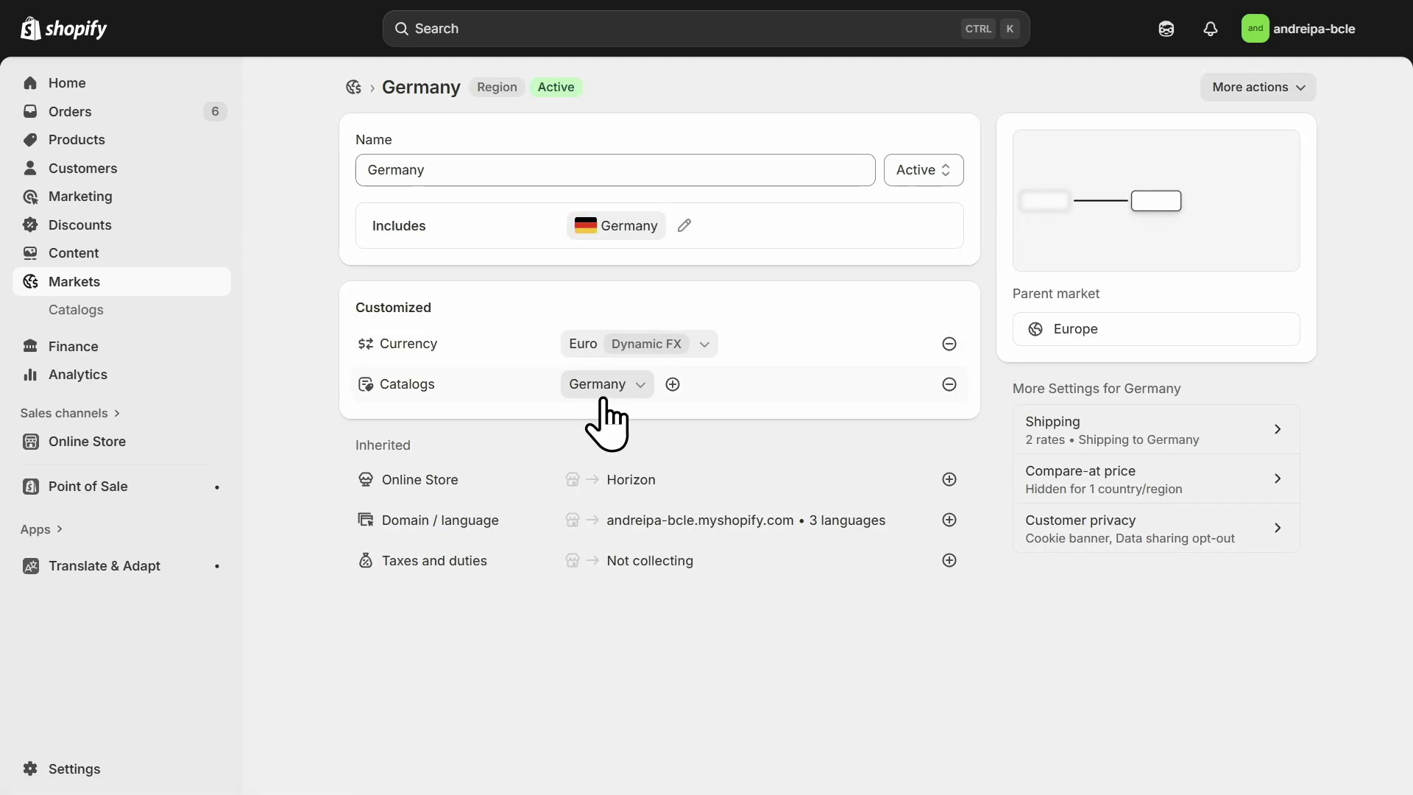
Step: Open the Germany catalog and expand the PARIS Guest Chair to view its variant prices in EUR
left_click(103, 310)
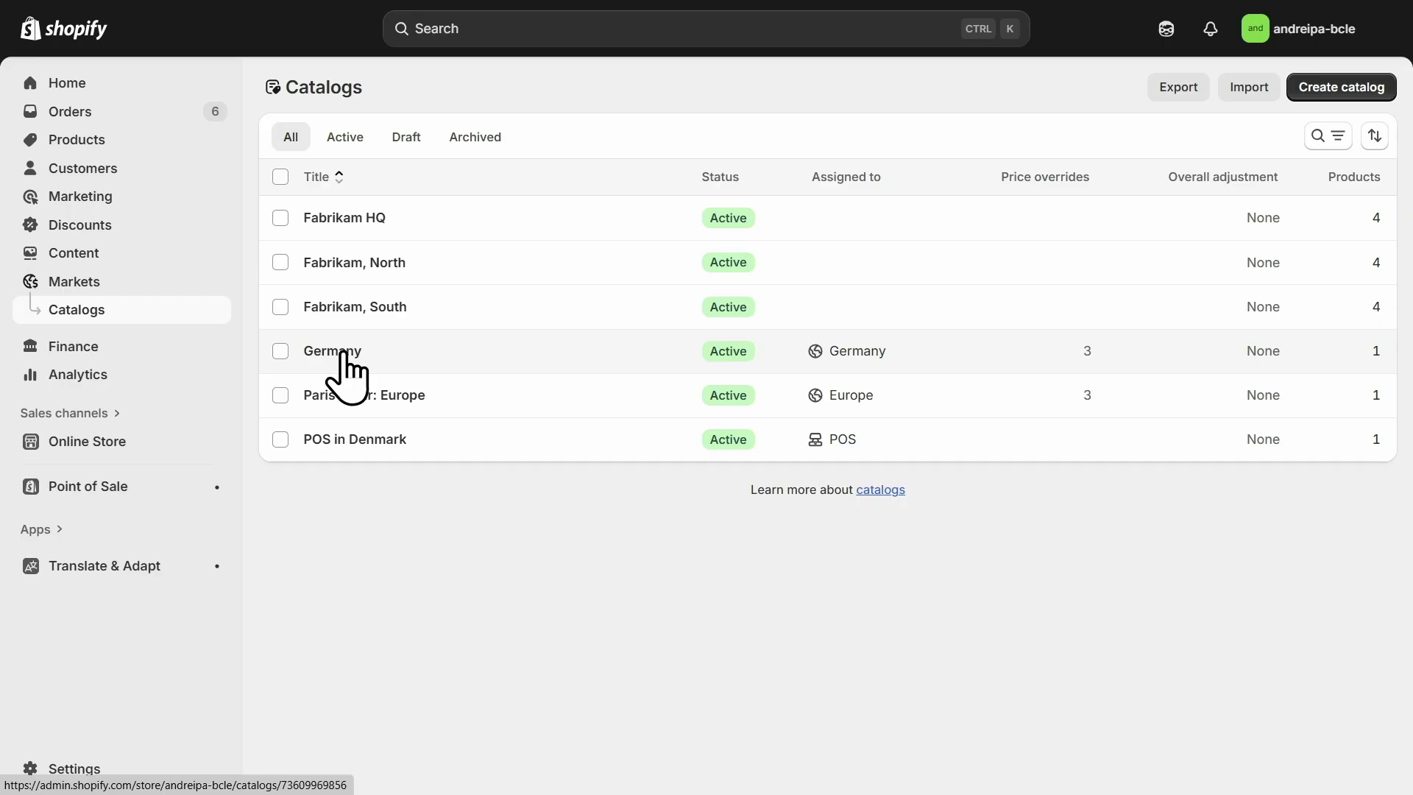
left_click(343, 352)
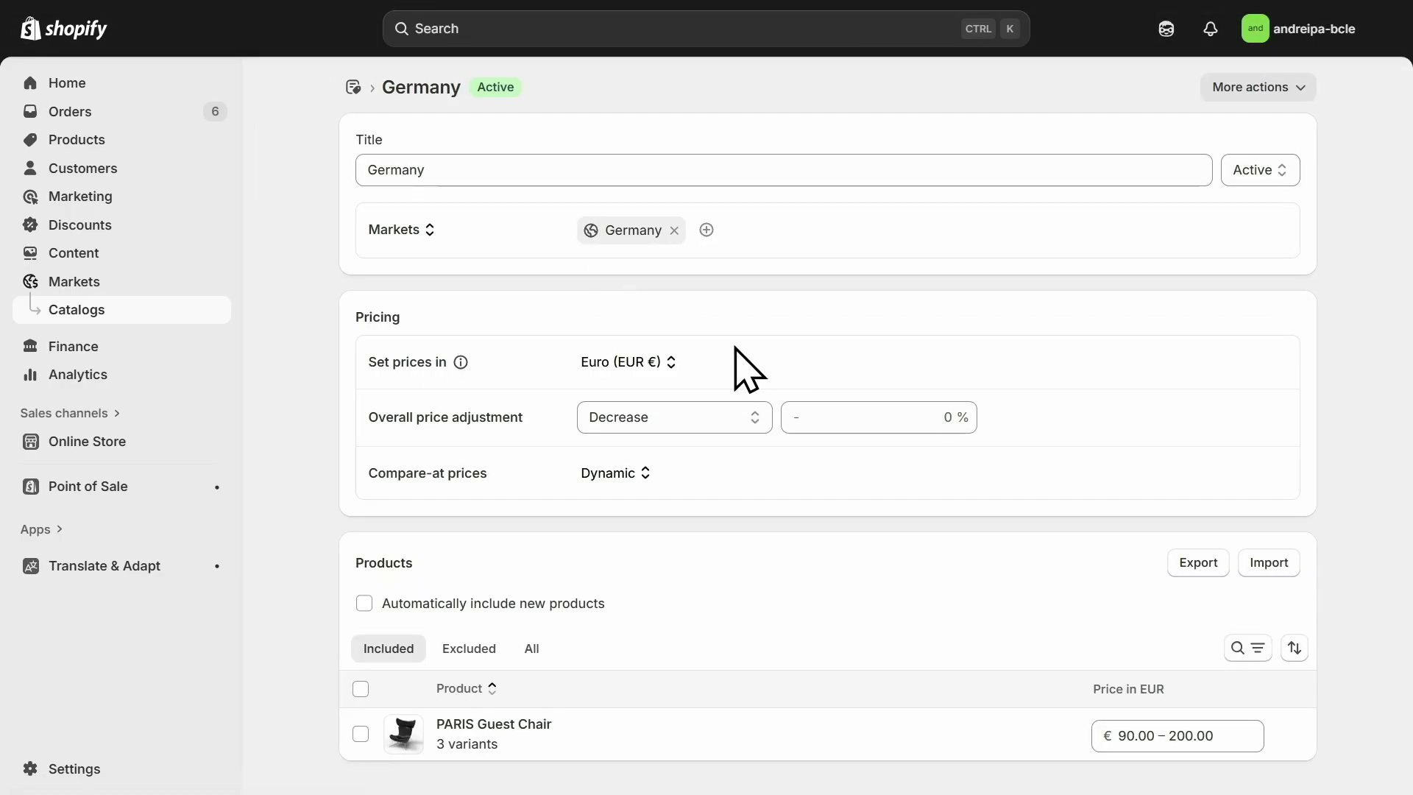
left_click(467, 752)
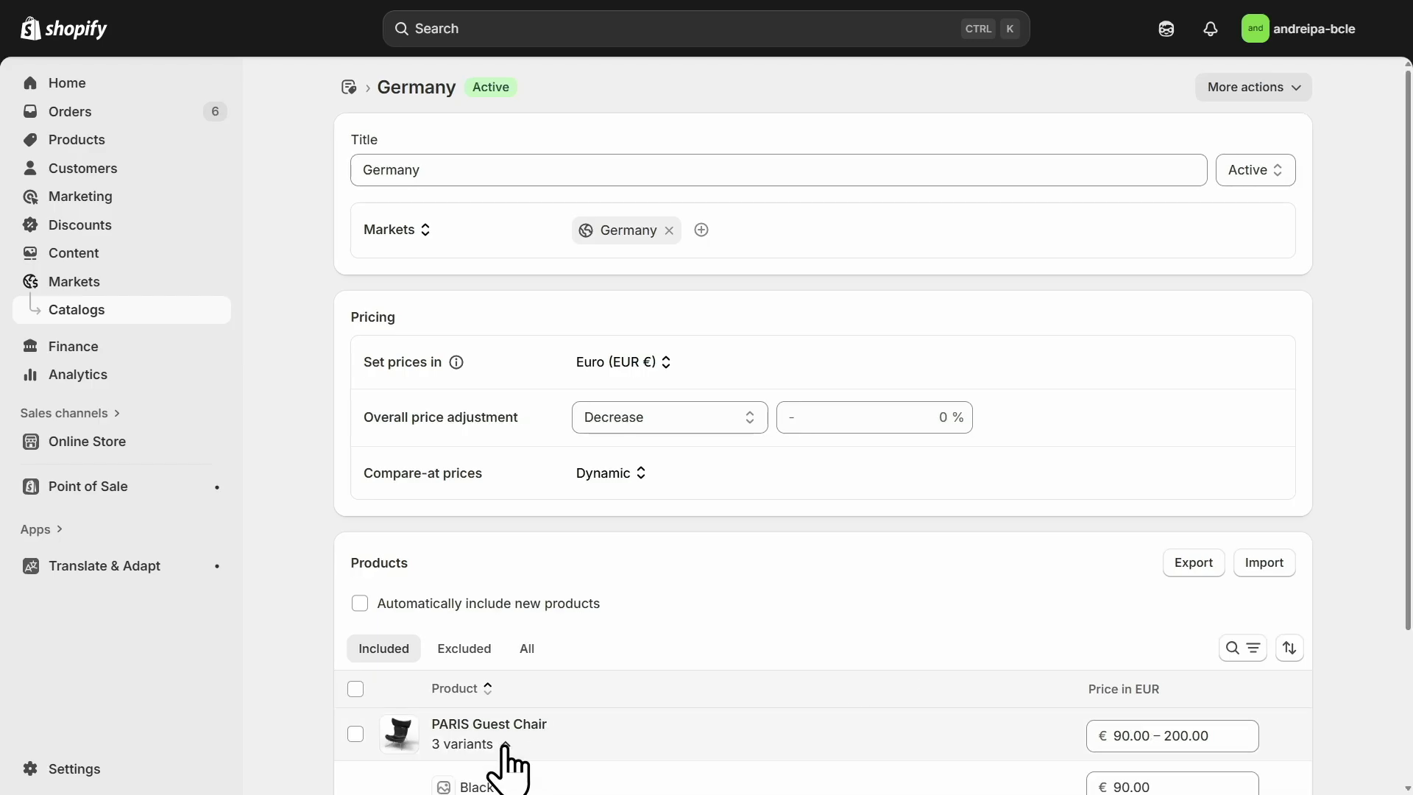
scroll(731, 593, "down", 2)
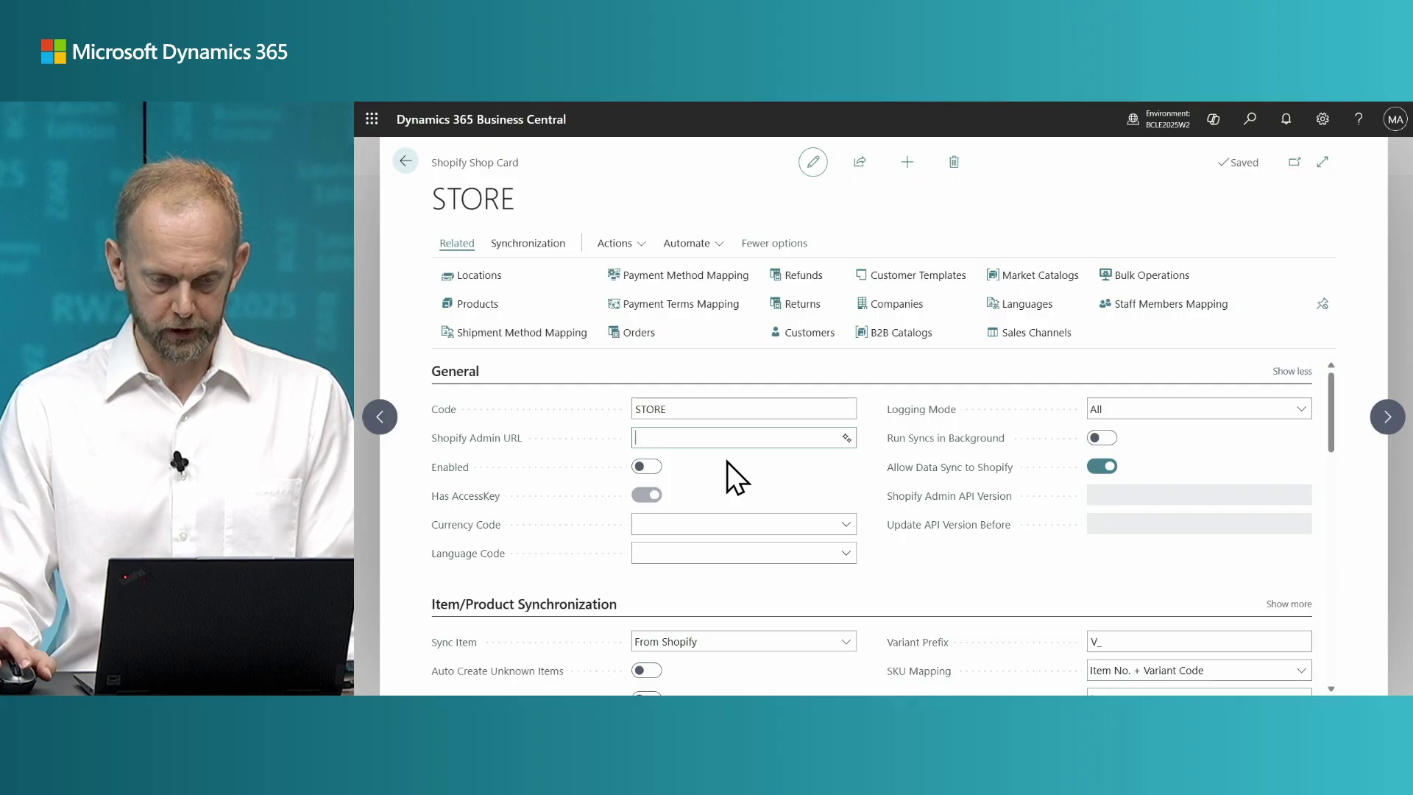
Step: In Business Central, enter the store's Shopify admin URL on the STORE shop card and enable the shop connection
key("ctrl+v")
left_click_drag(734, 438, 613, 437)
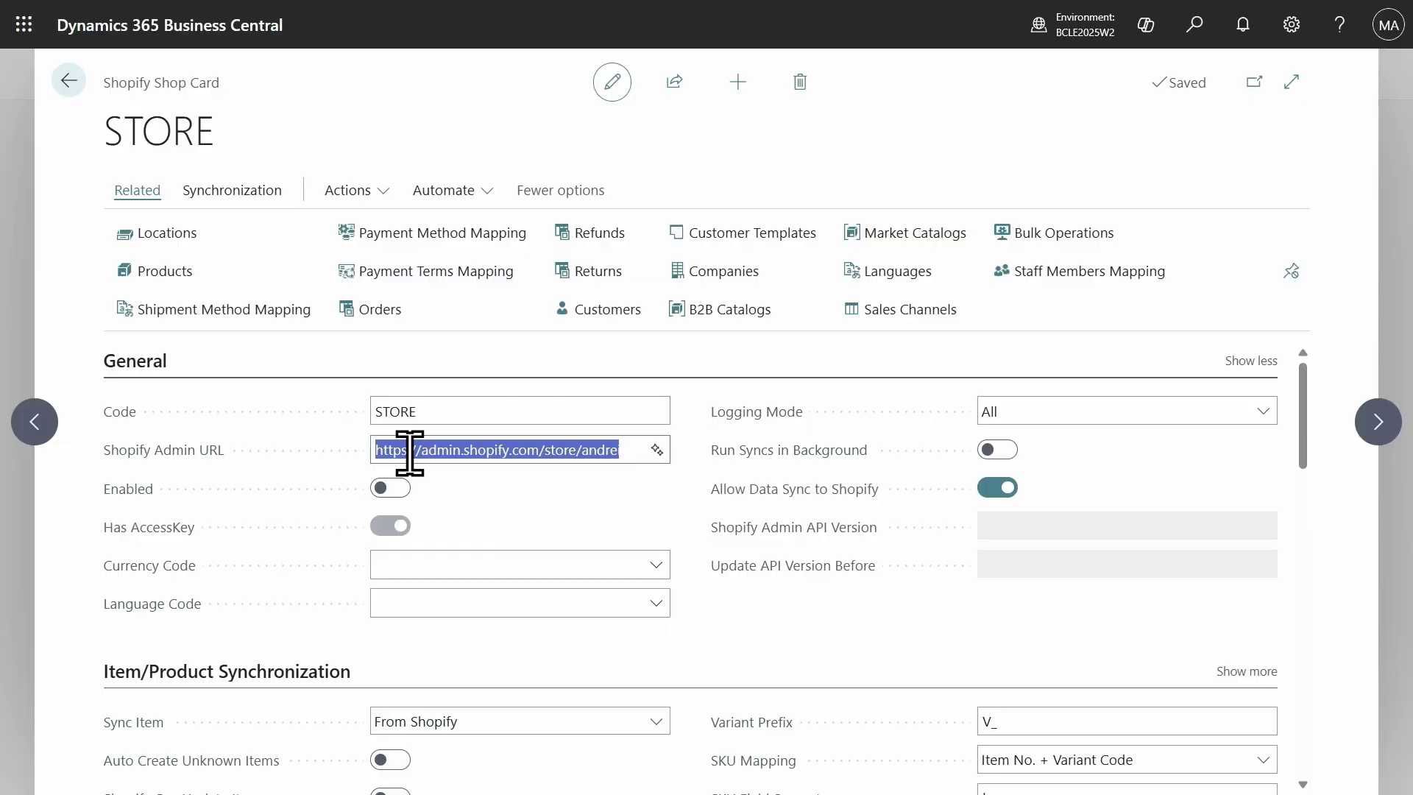
left_click(718, 467)
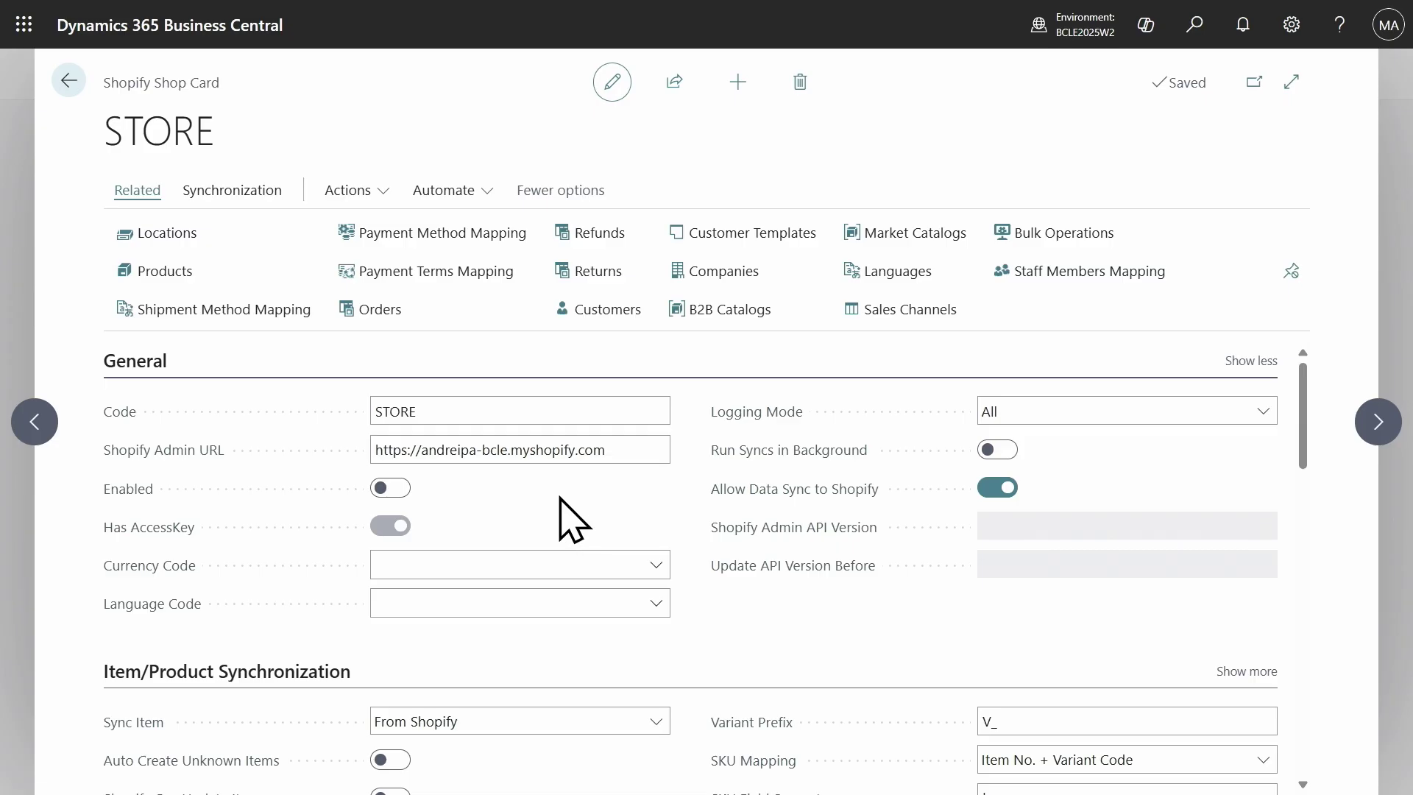
left_click(390, 488)
left_click(835, 656)
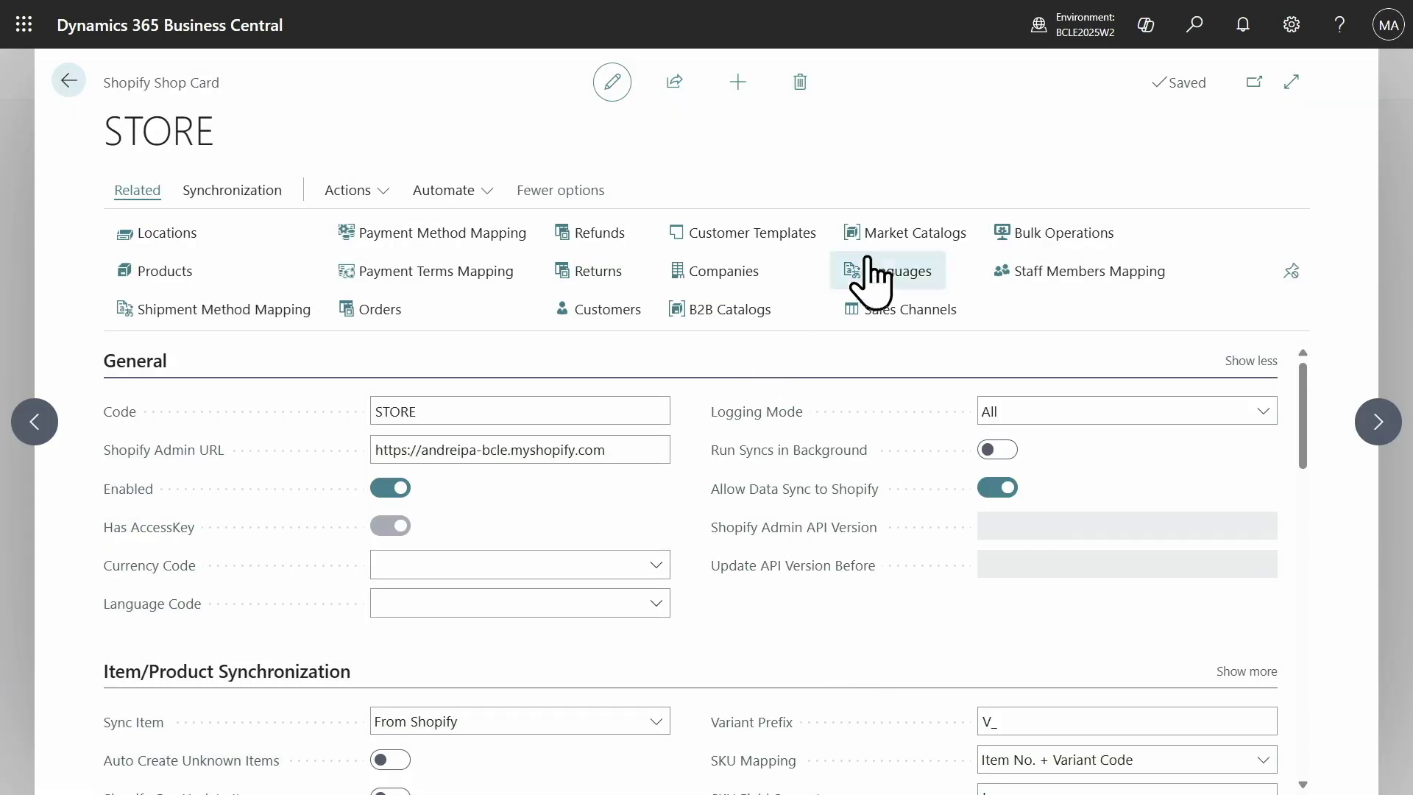
Step: Open the shop's market catalogs and retrieve them from Shopify
left_click(891, 243)
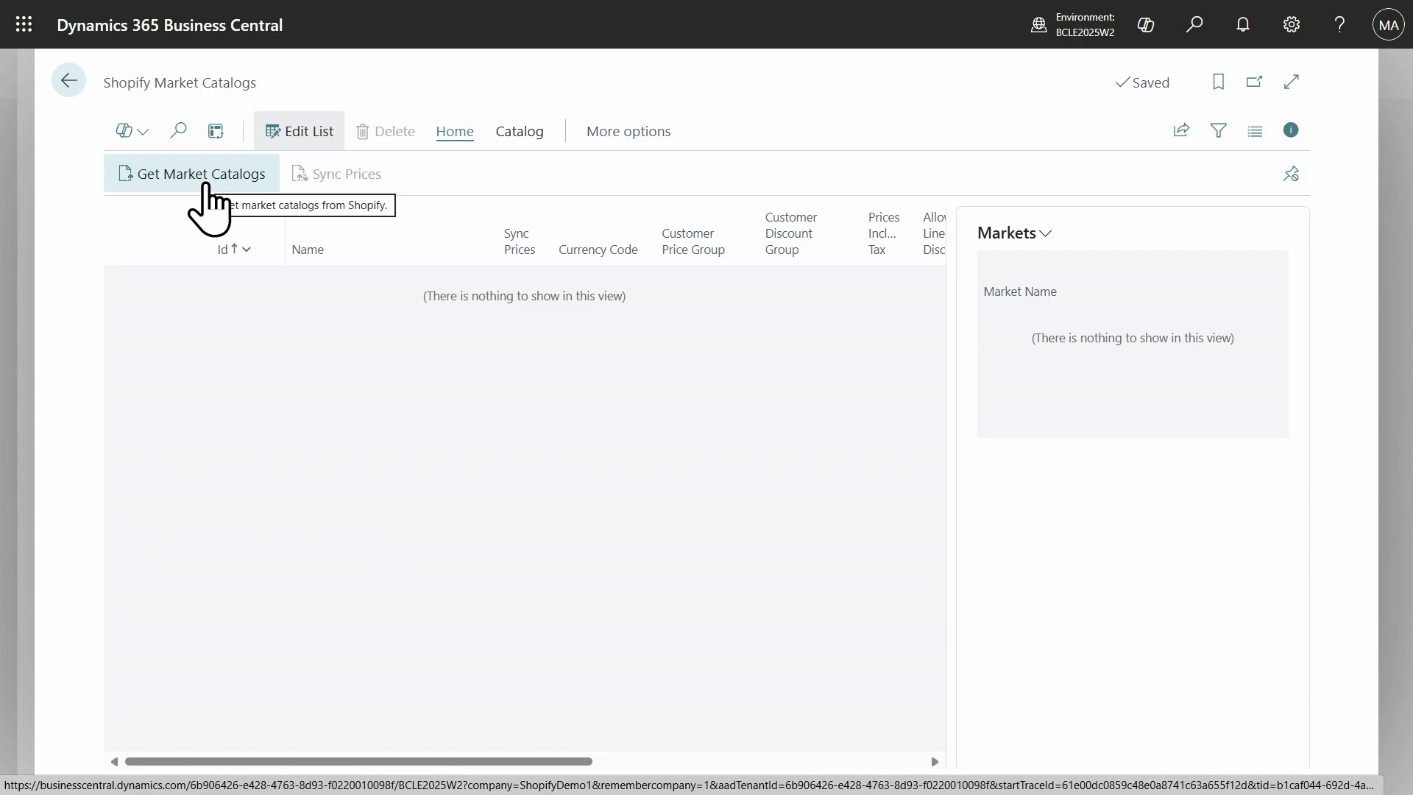
left_click(200, 184)
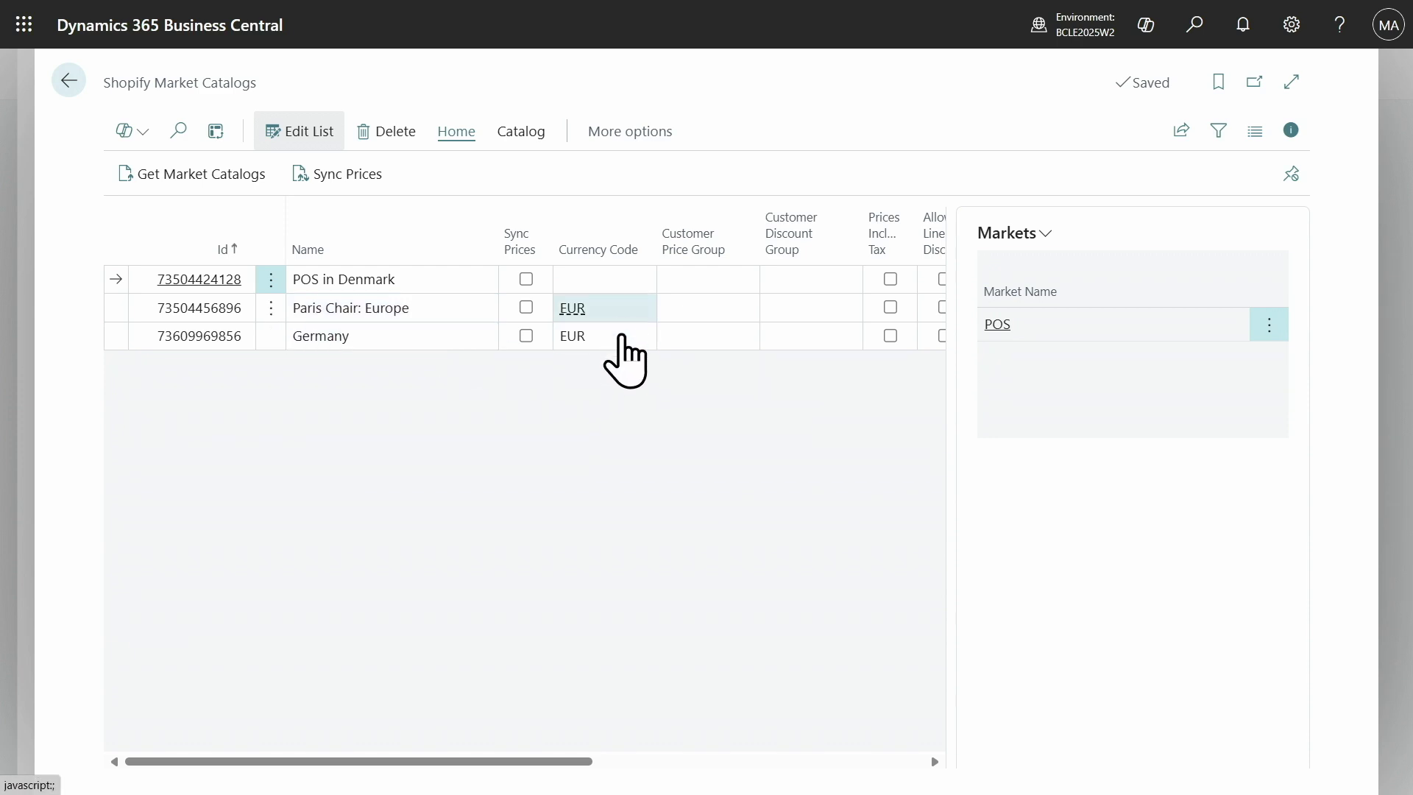
Step: Assign customer price group EUROPE to the Paris Chair: Europe catalog and DE to the Germany catalog
left_click(717, 309)
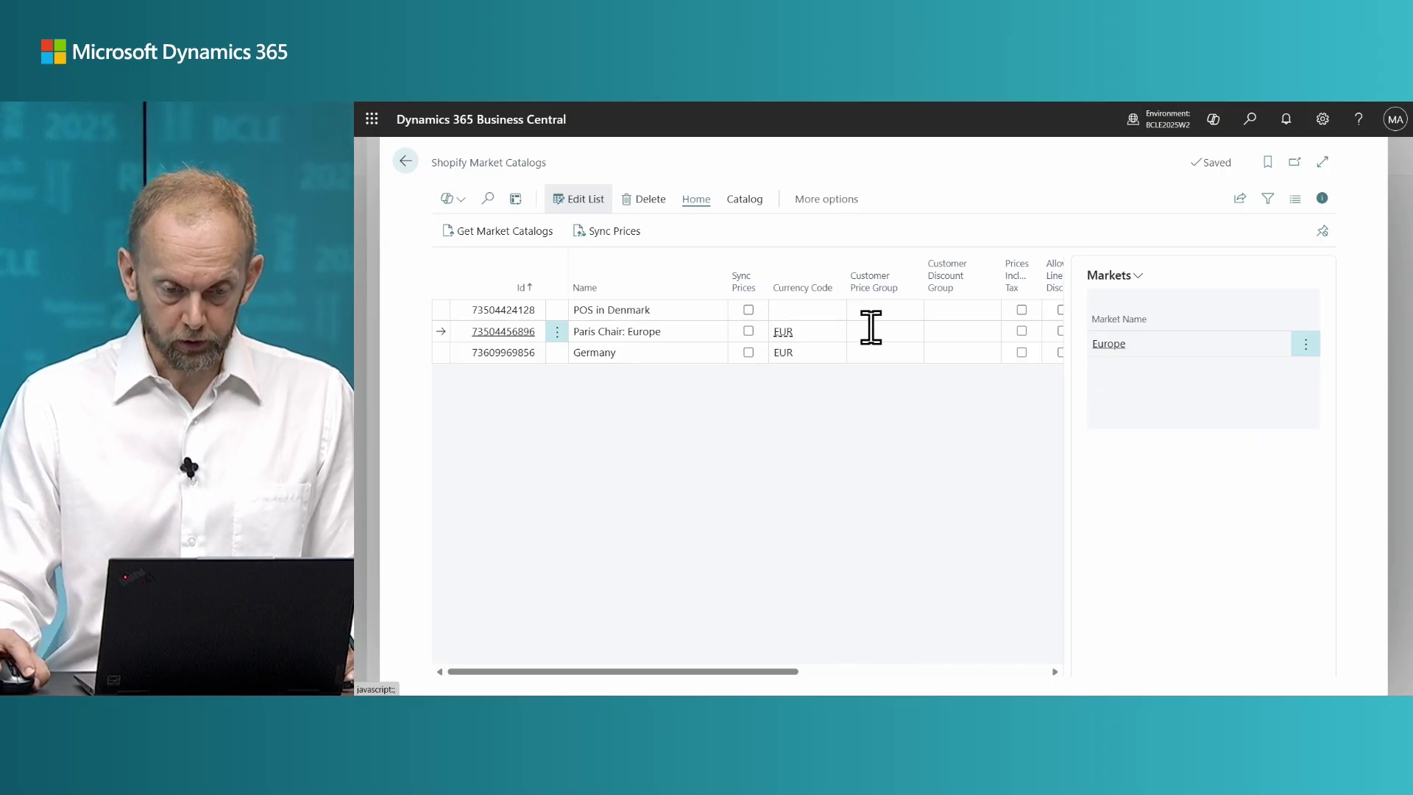
left_click(870, 327)
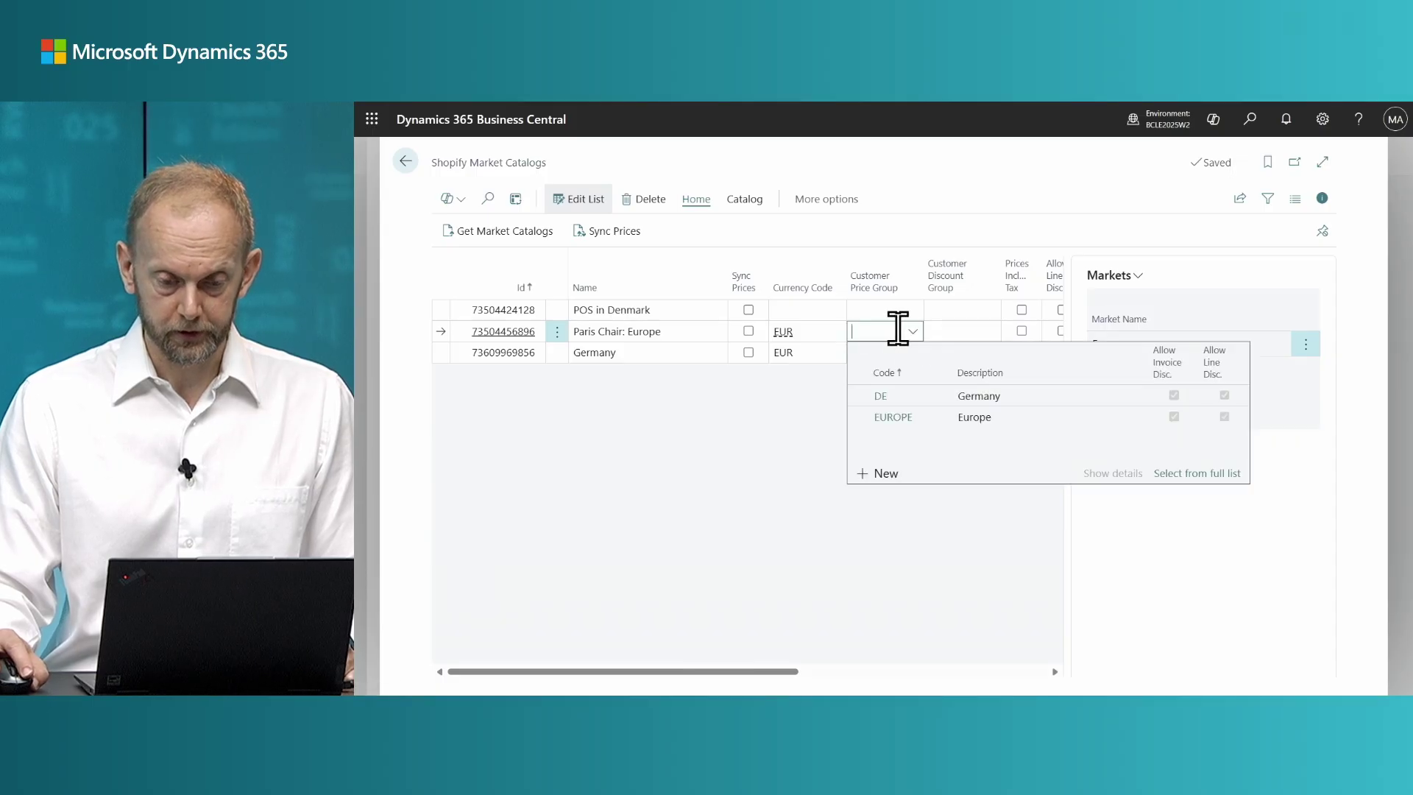
left_click(892, 420)
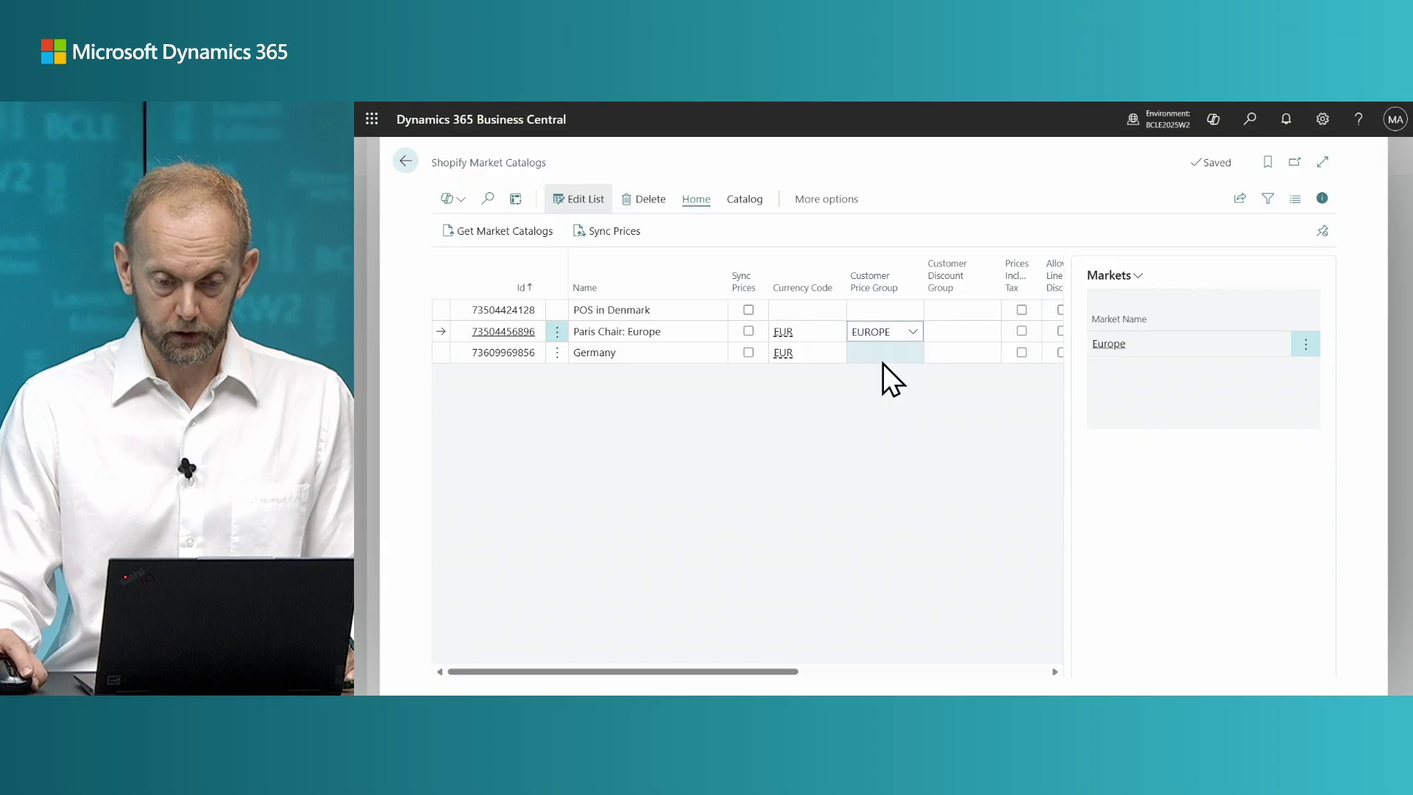
left_click(883, 359)
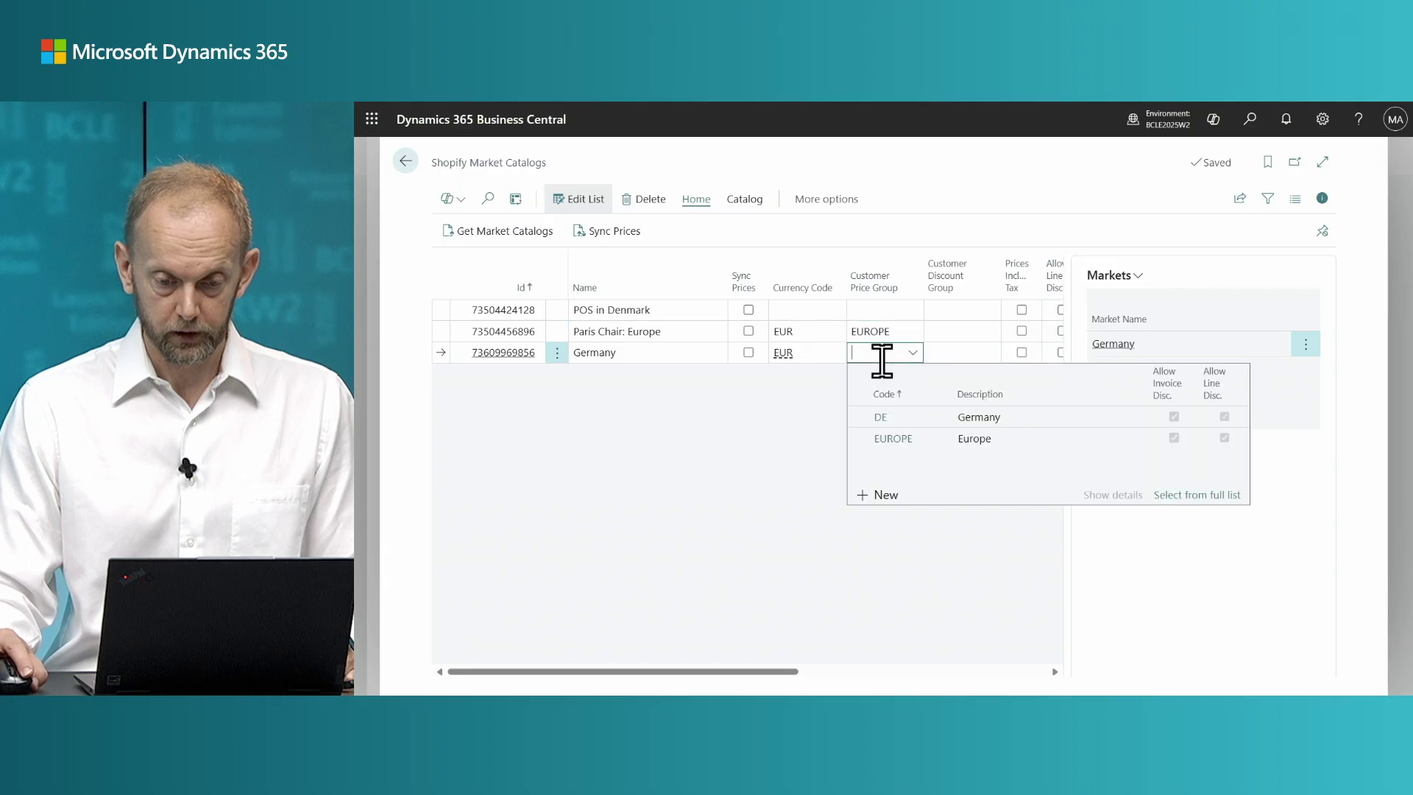
left_click(884, 420)
Step: Enable price synchronization for the Paris Chair: Europe and Germany catalogs and sync their prices to Shopify
left_click(748, 330)
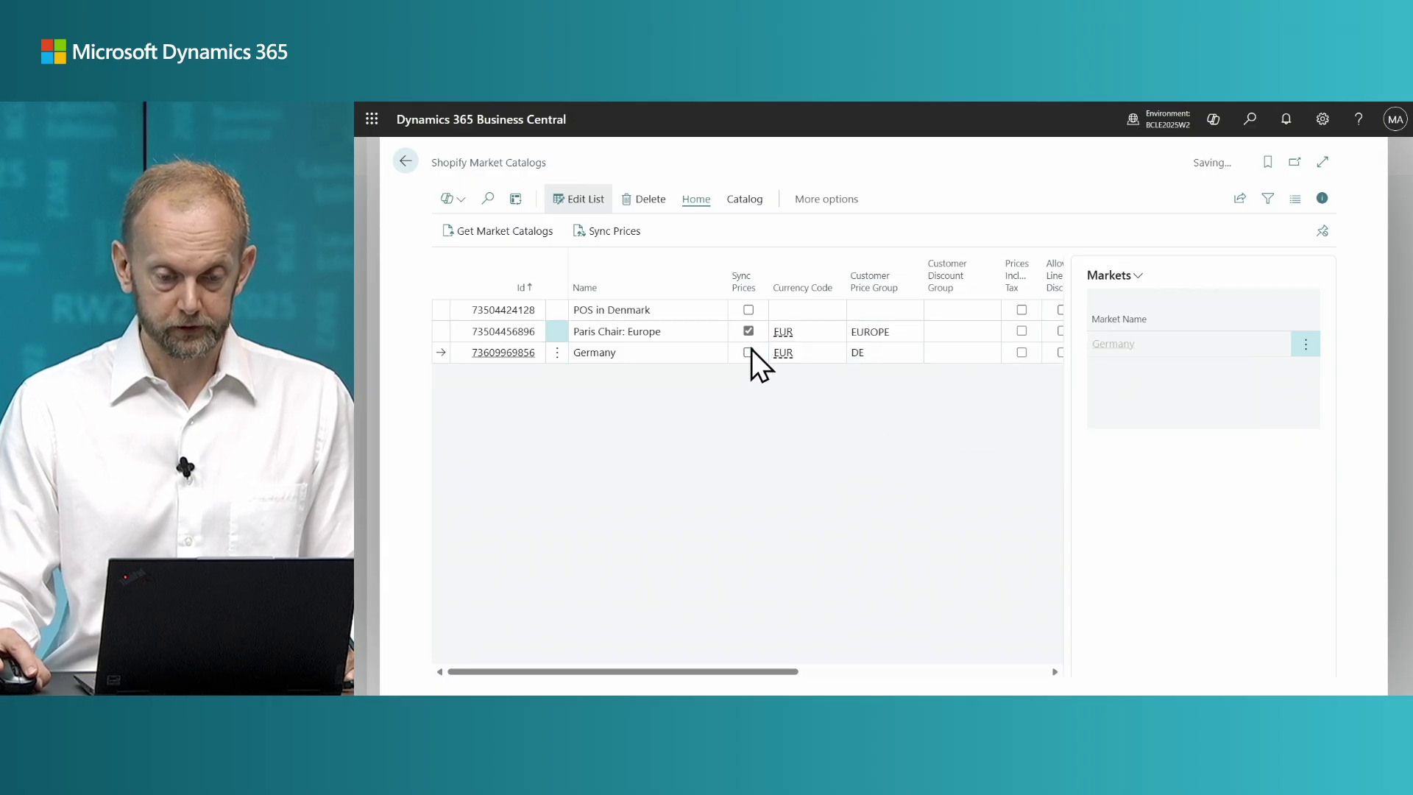
left_click(749, 351)
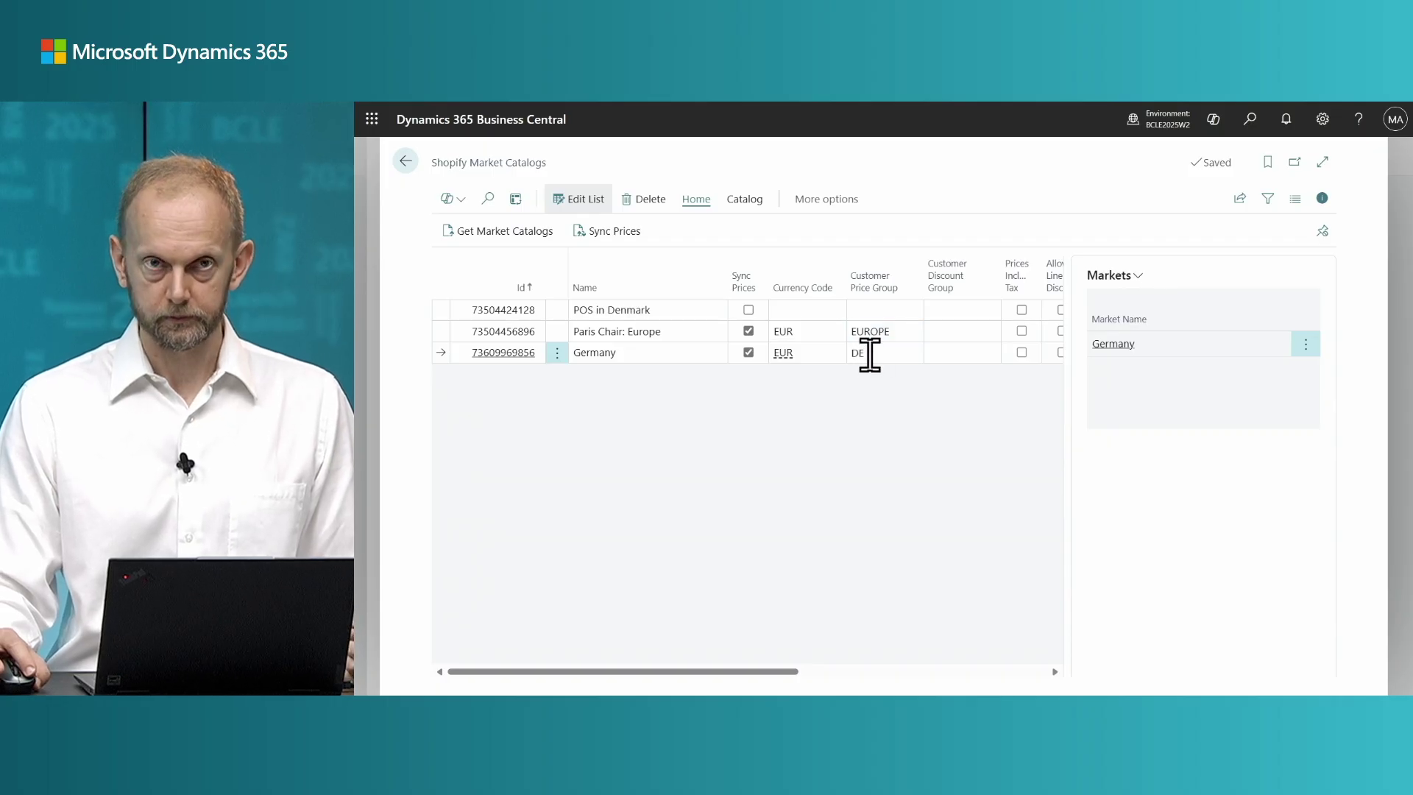
left_click(600, 231)
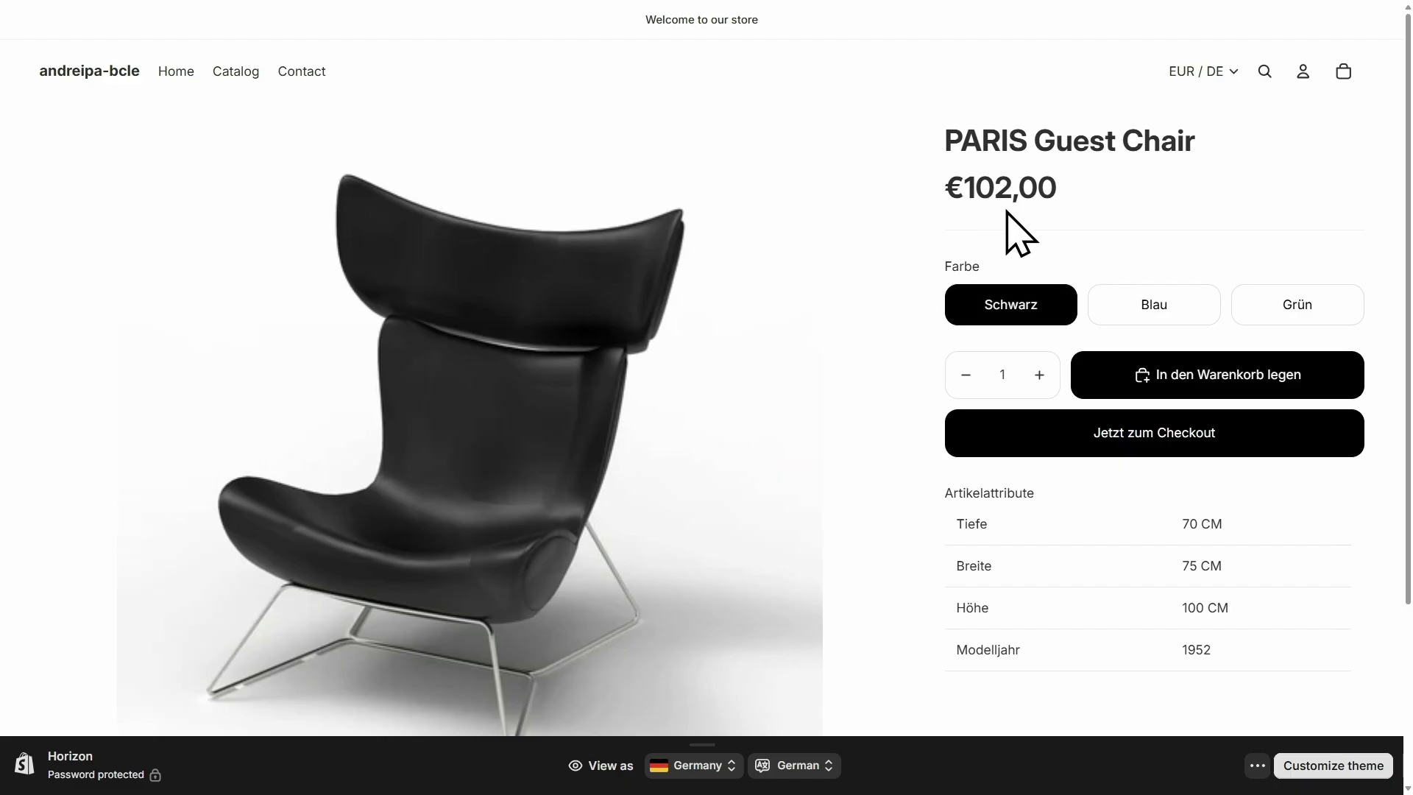
Step: Switch to the German storefront and check the synced prices of the PARIS Guest Chair's blue and green variants
left_click(1145, 315)
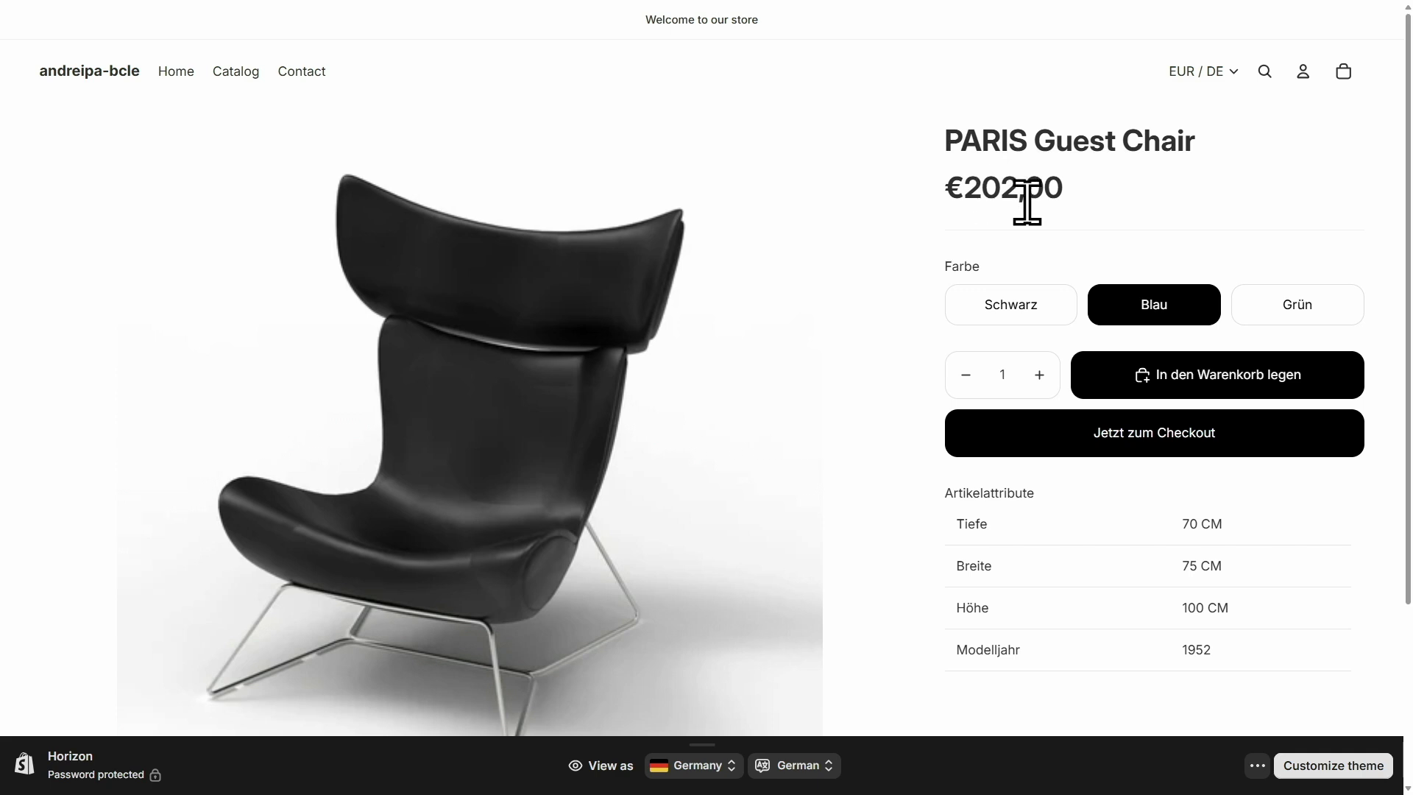
left_click(1299, 313)
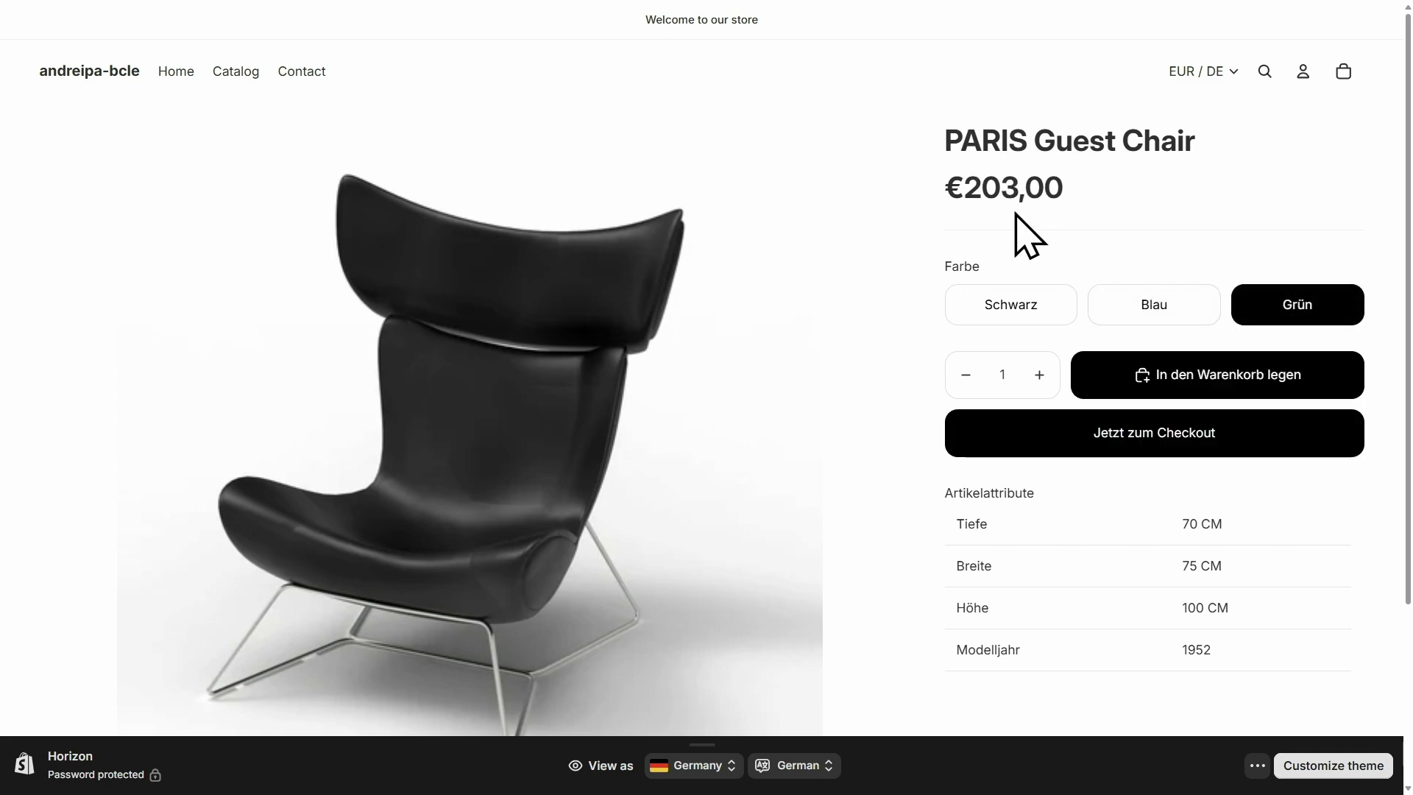
left_click(1157, 312)
left_click(1274, 309)
left_click(1159, 309)
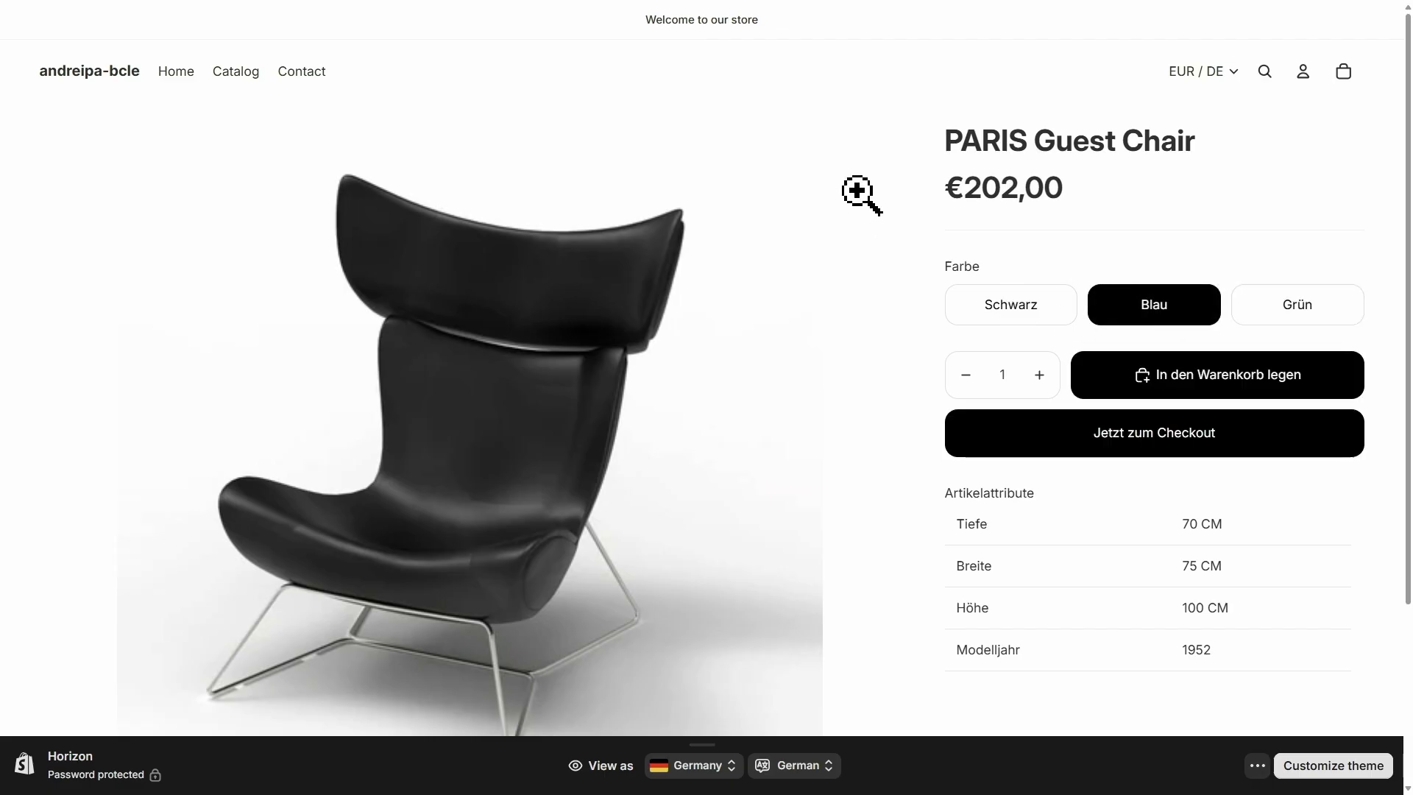
Step: Switch the storefront country to France and check the PARIS chair's prices for the blue and green variants
left_click(1225, 73)
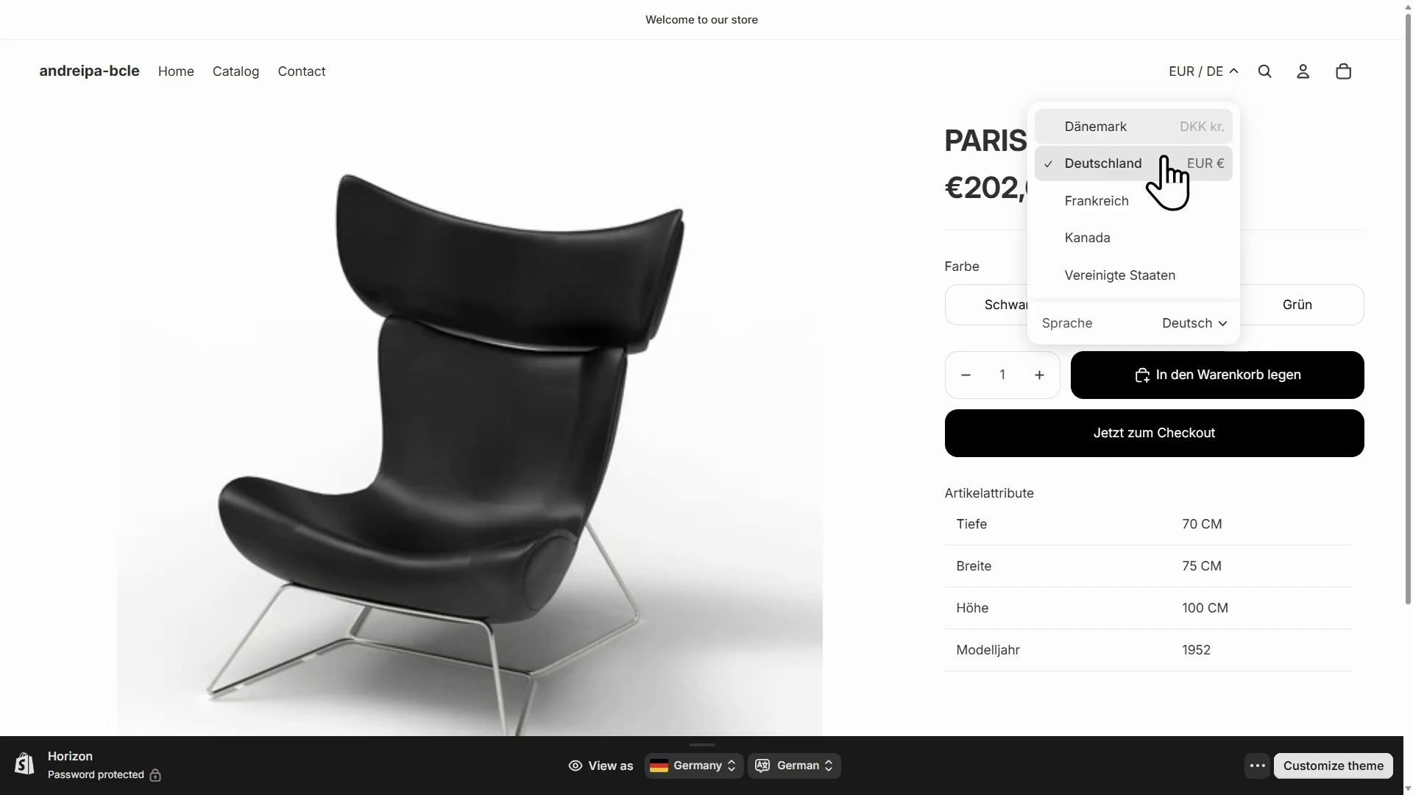
left_click(1161, 197)
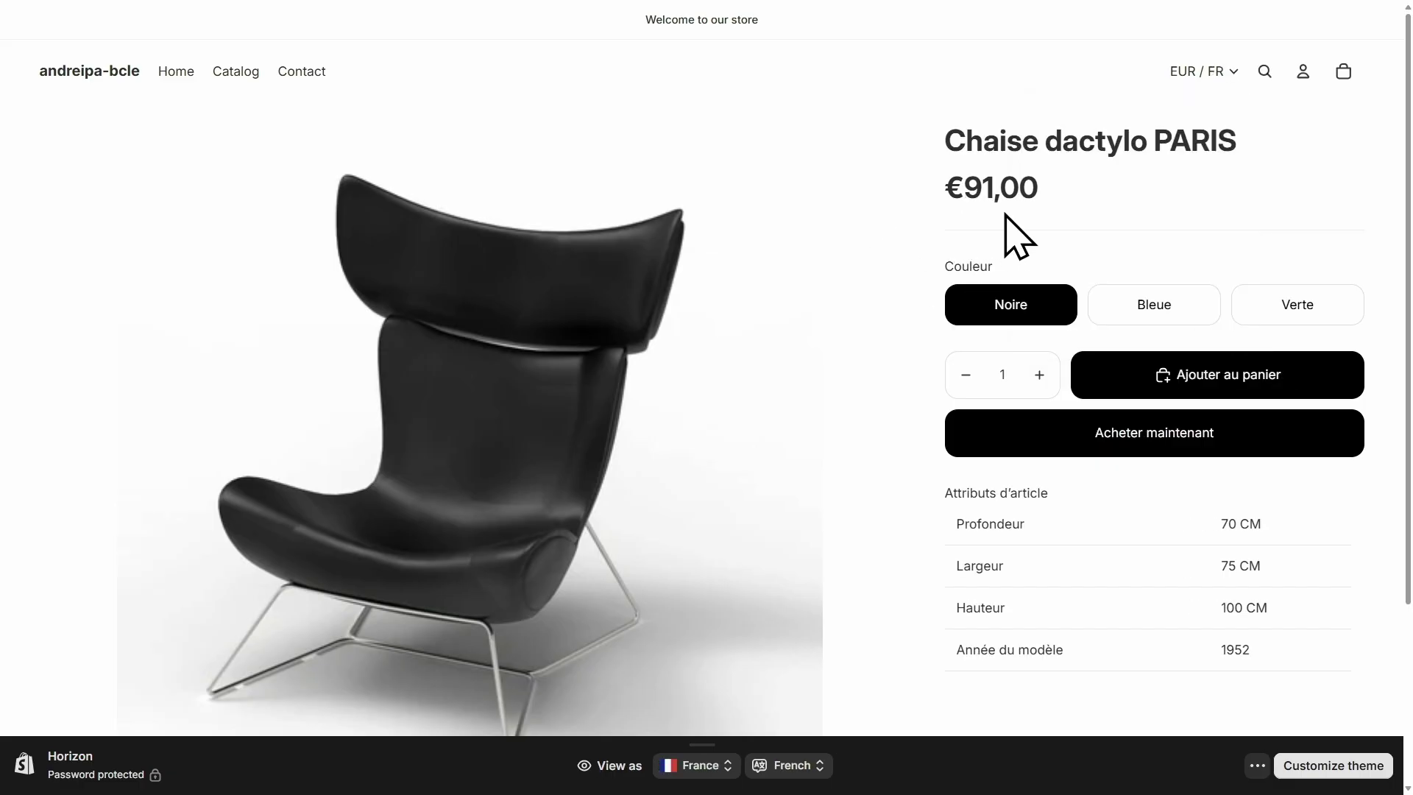
left_click(1126, 312)
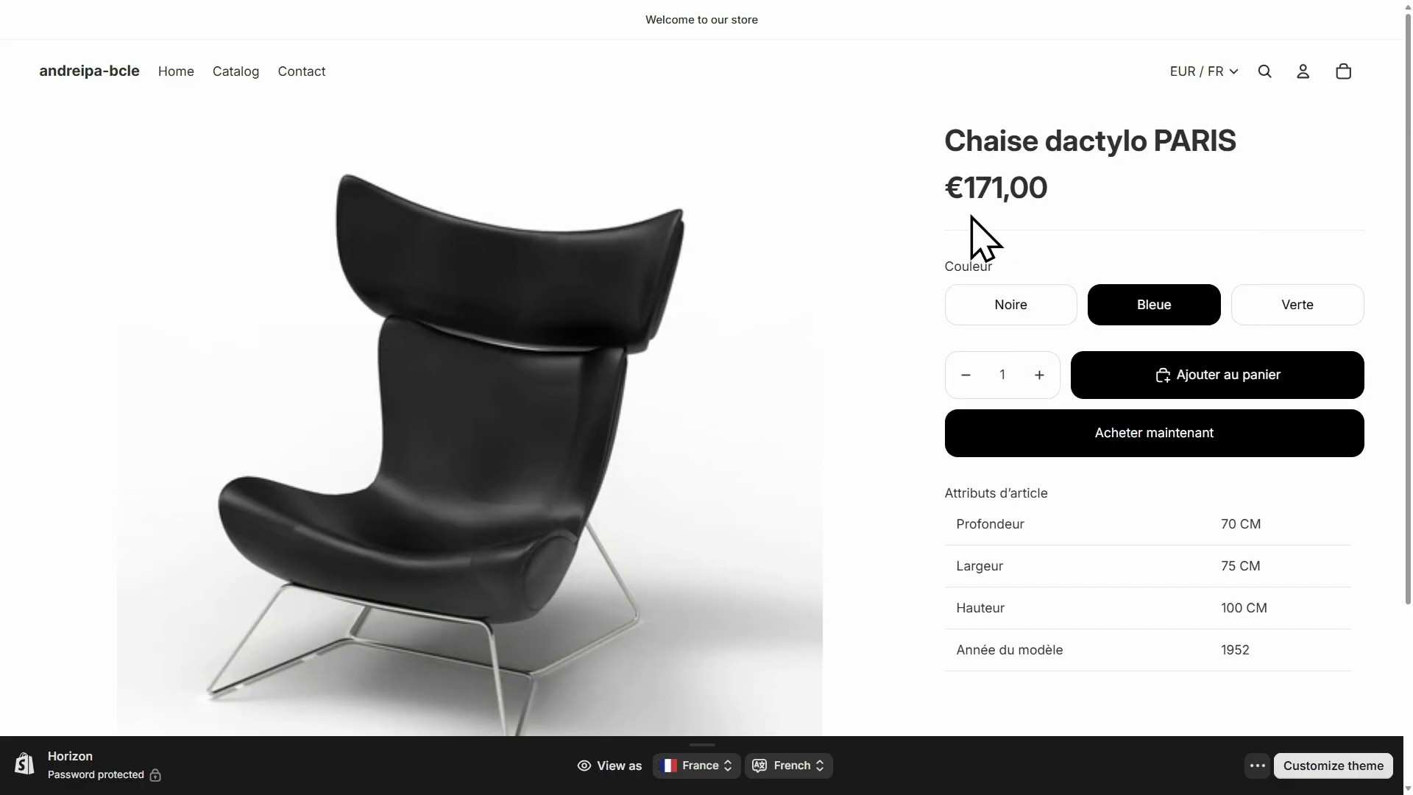
left_click(1300, 313)
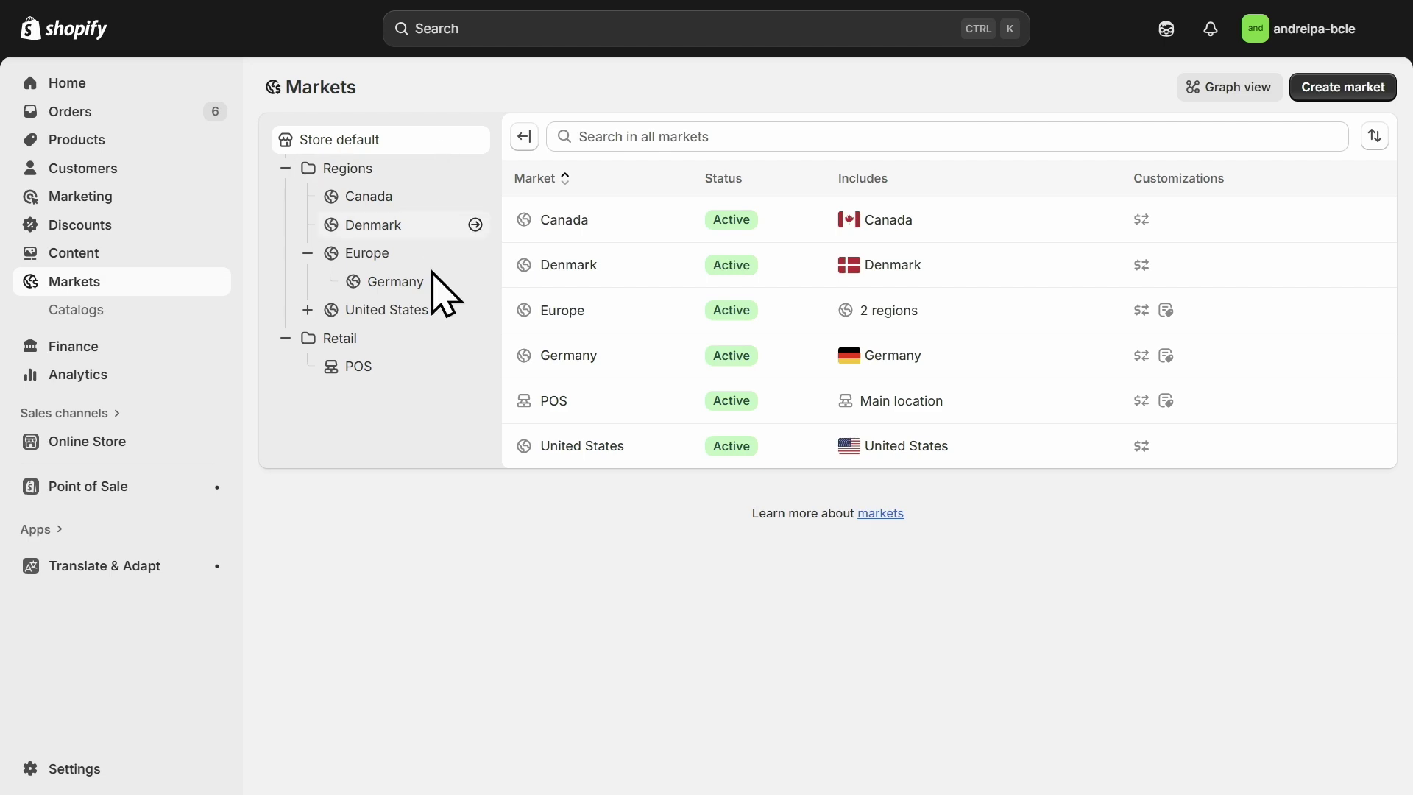
Step: Open the POS retail market and review its conditions, including the POS locations and the regions available, leaving them unmodified
left_click(372, 367)
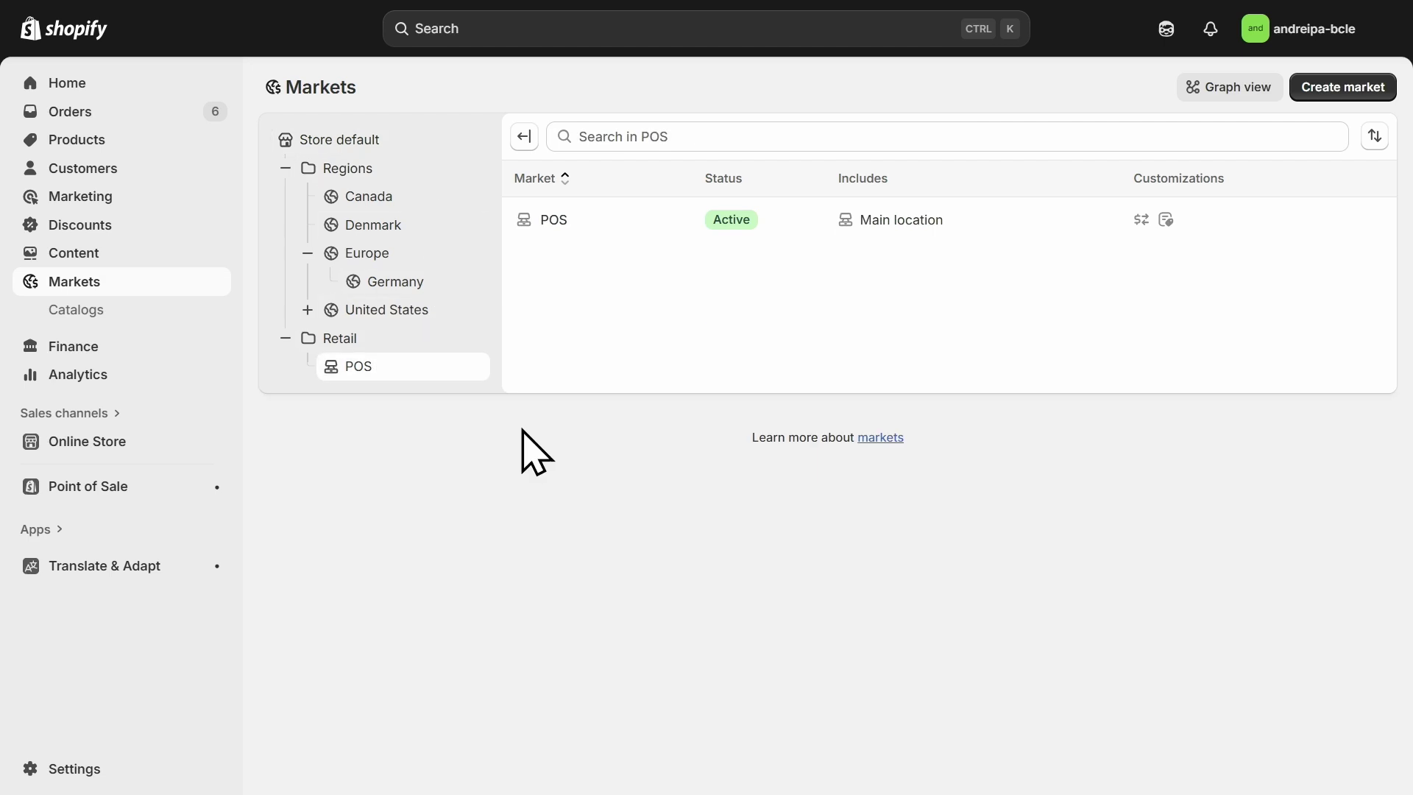
left_click(544, 221)
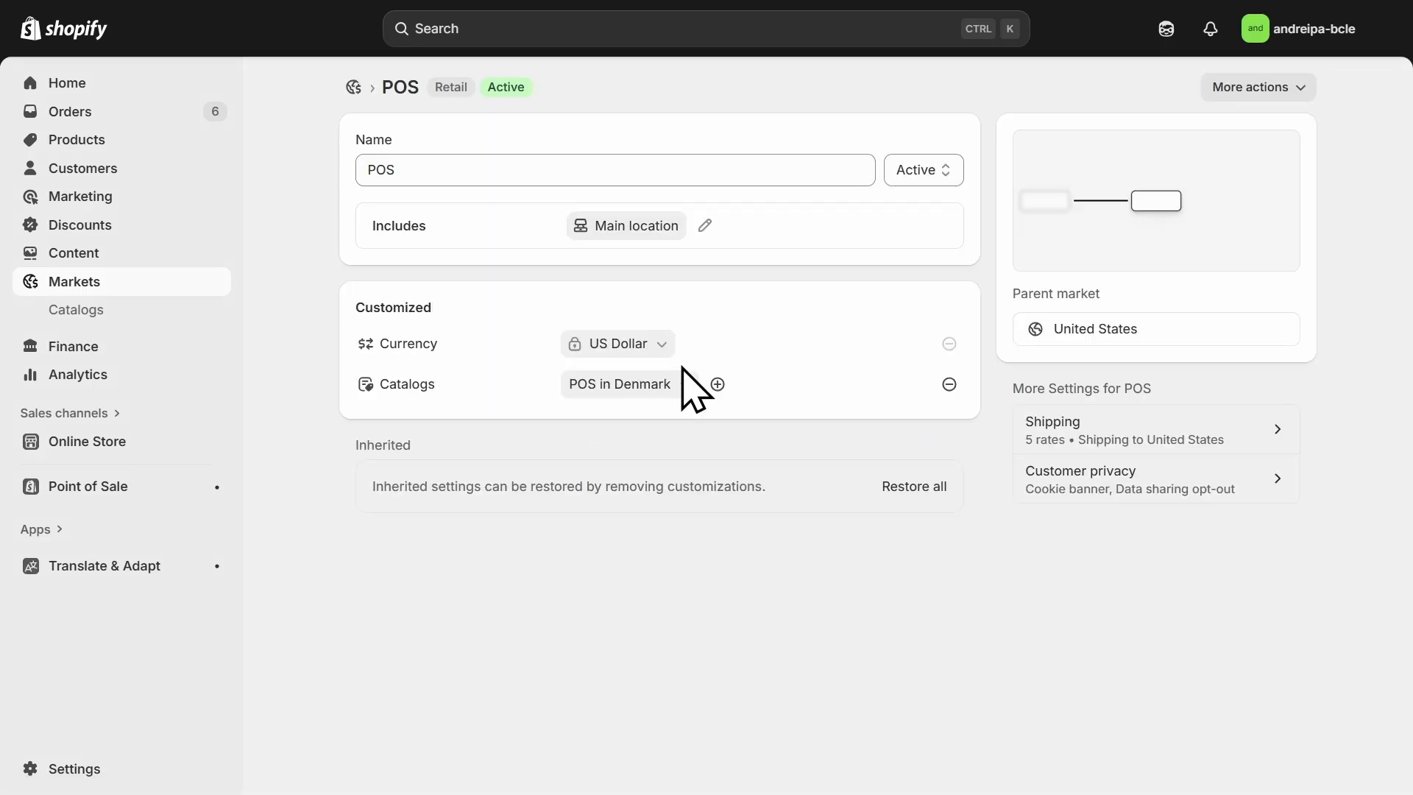
left_click(703, 228)
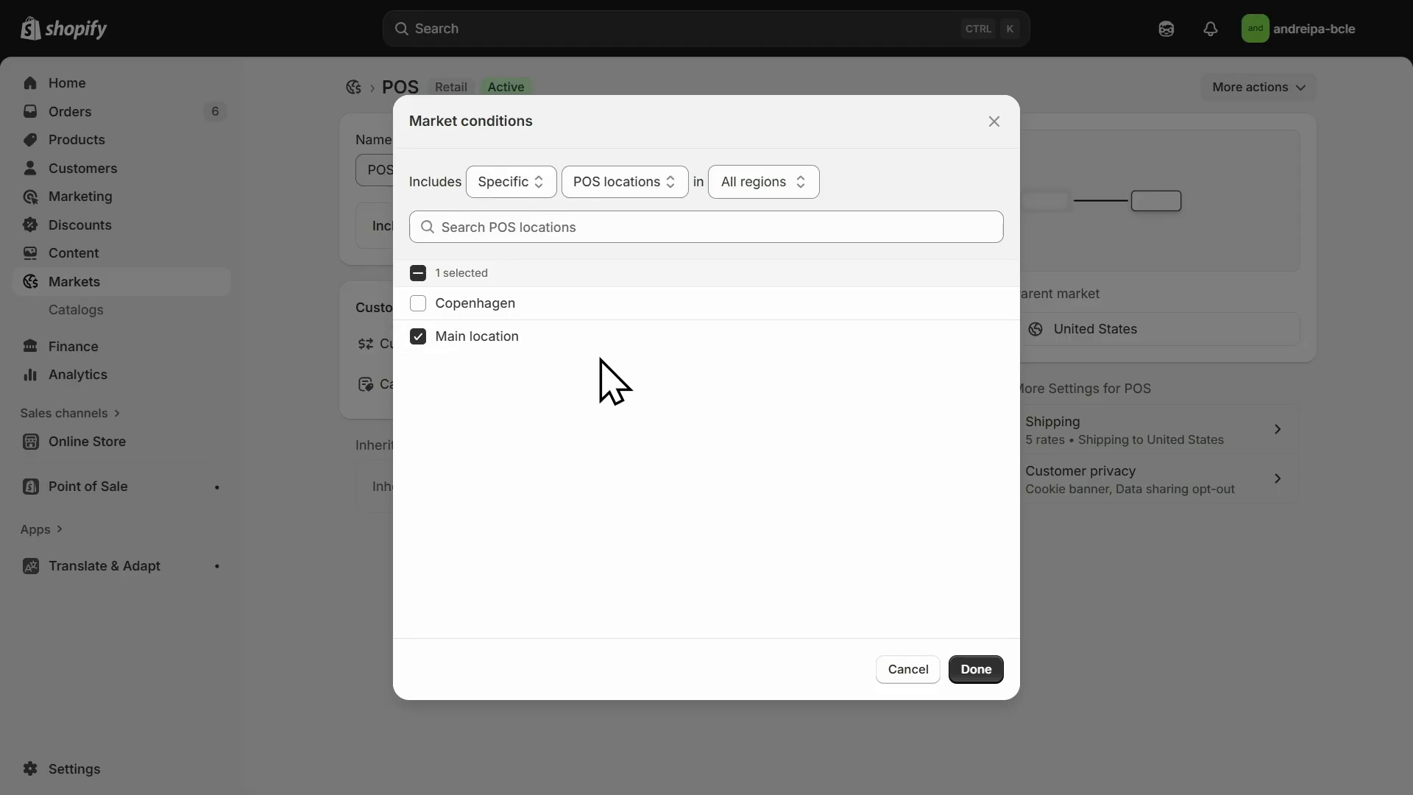
left_click(770, 184)
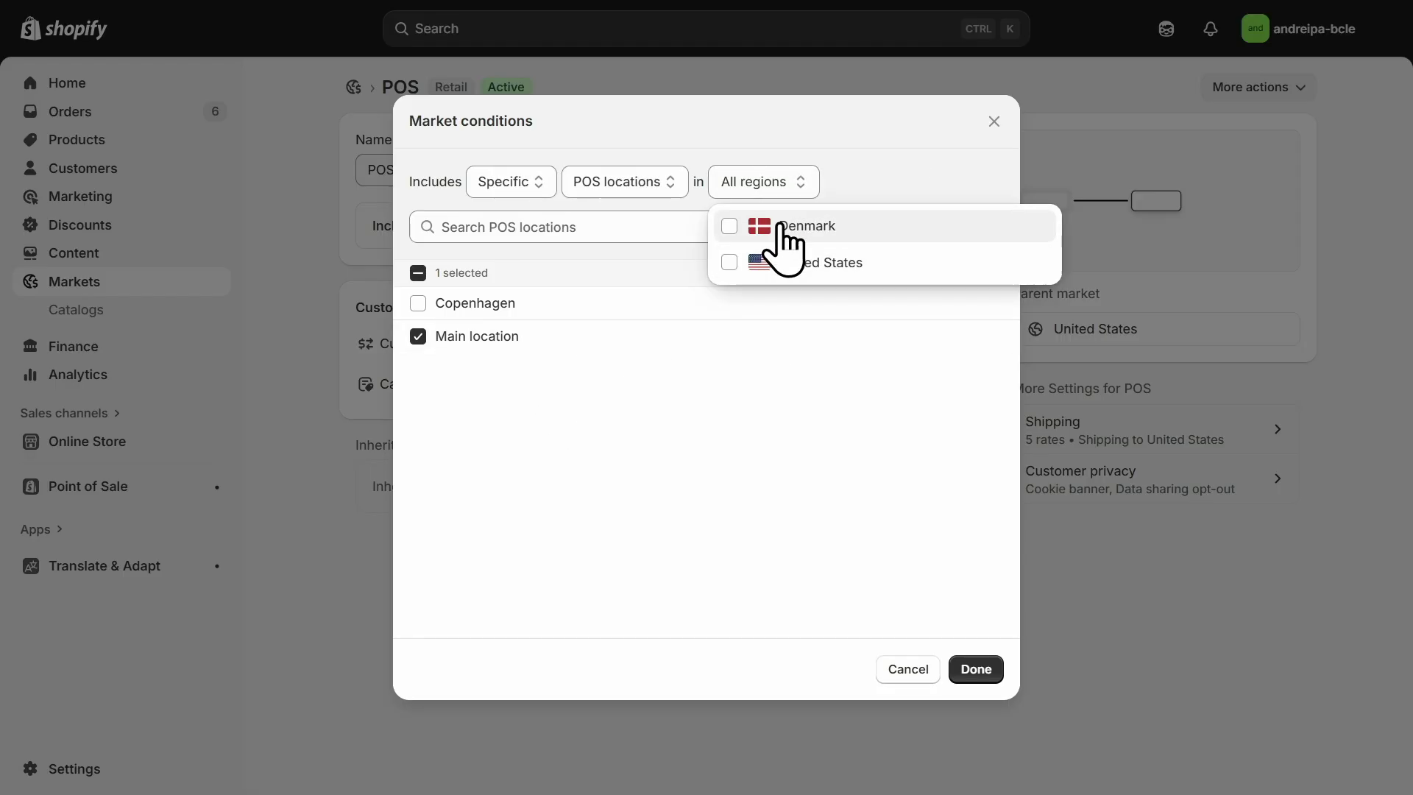
left_click(765, 190)
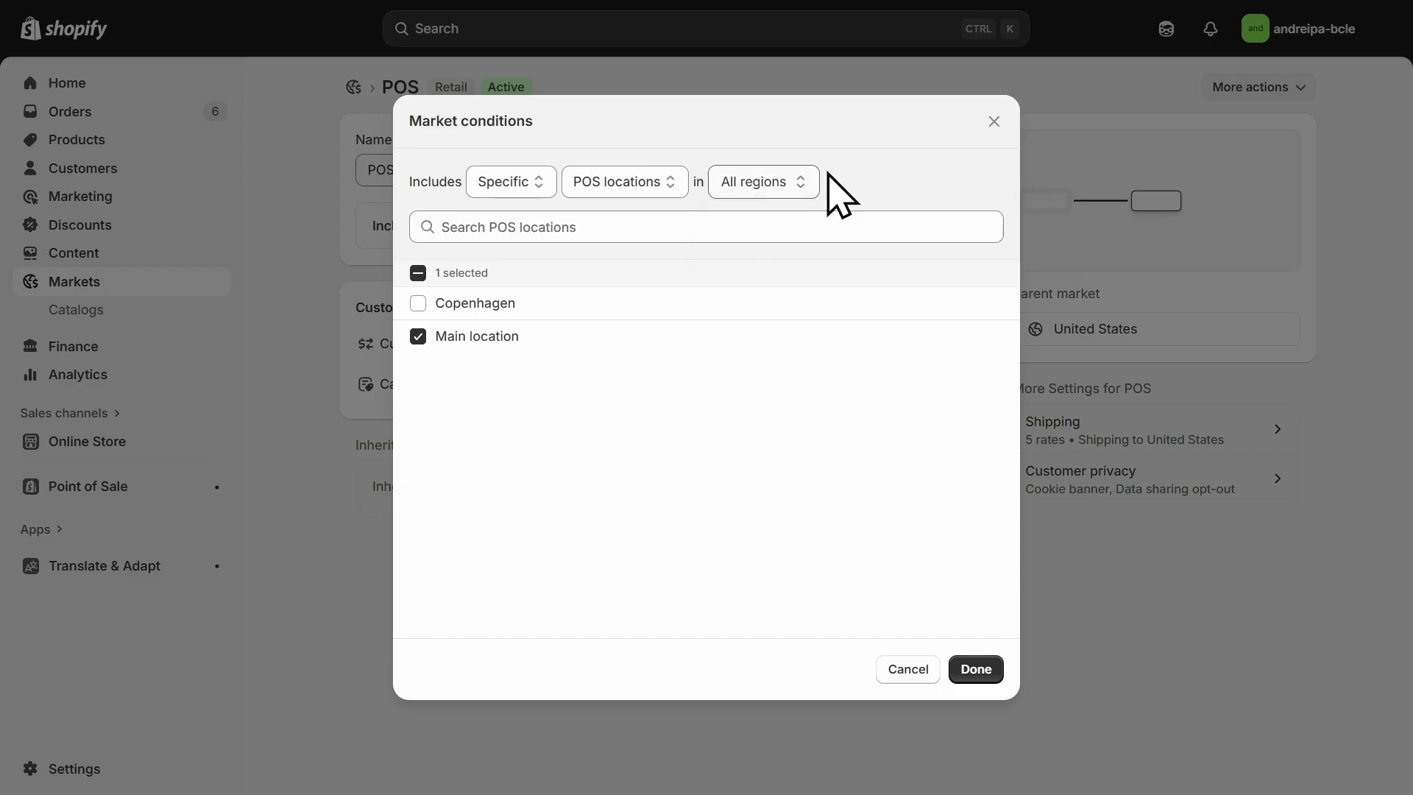
left_click(993, 122)
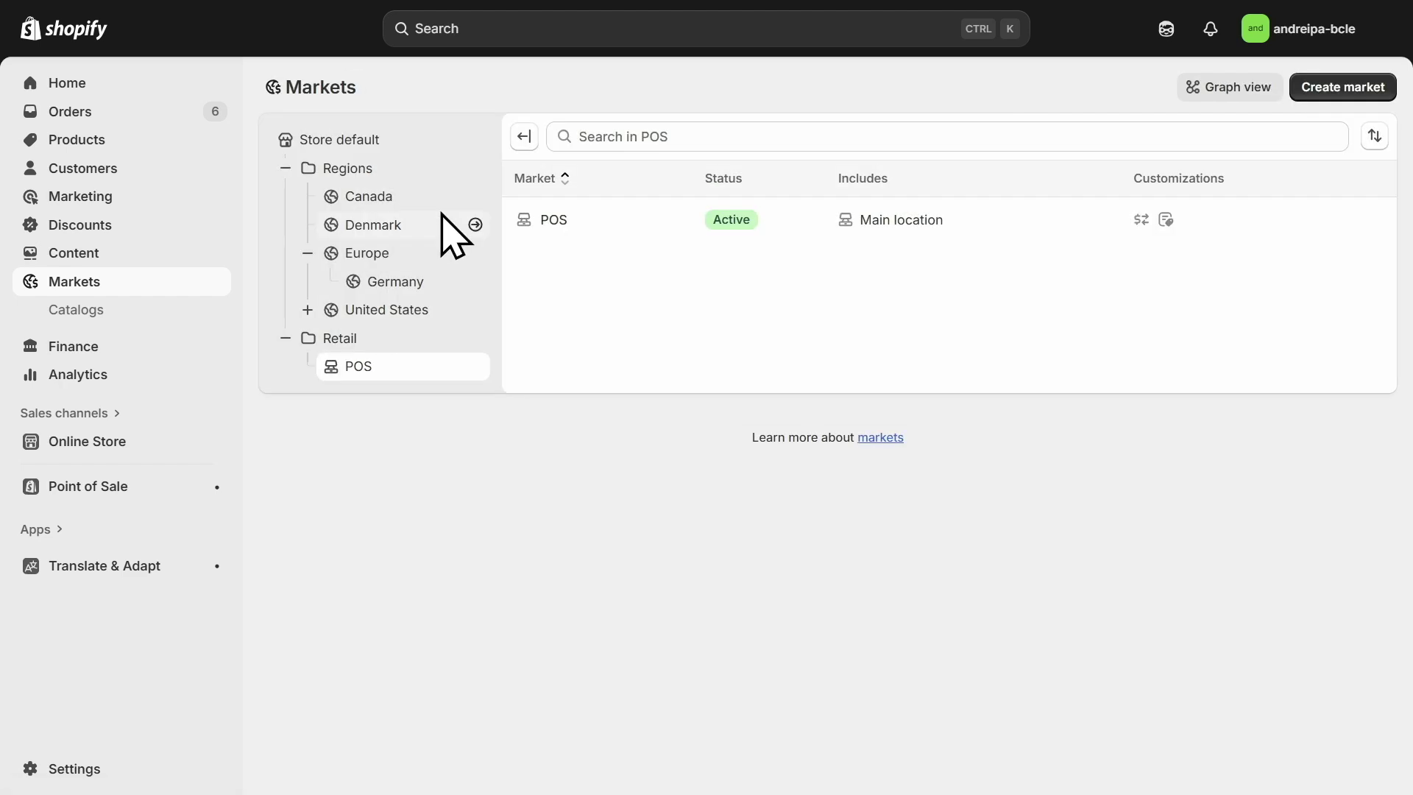
Step: Start a new market and explore its condition types, choosing Company locations in place of Regions
left_click(1314, 97)
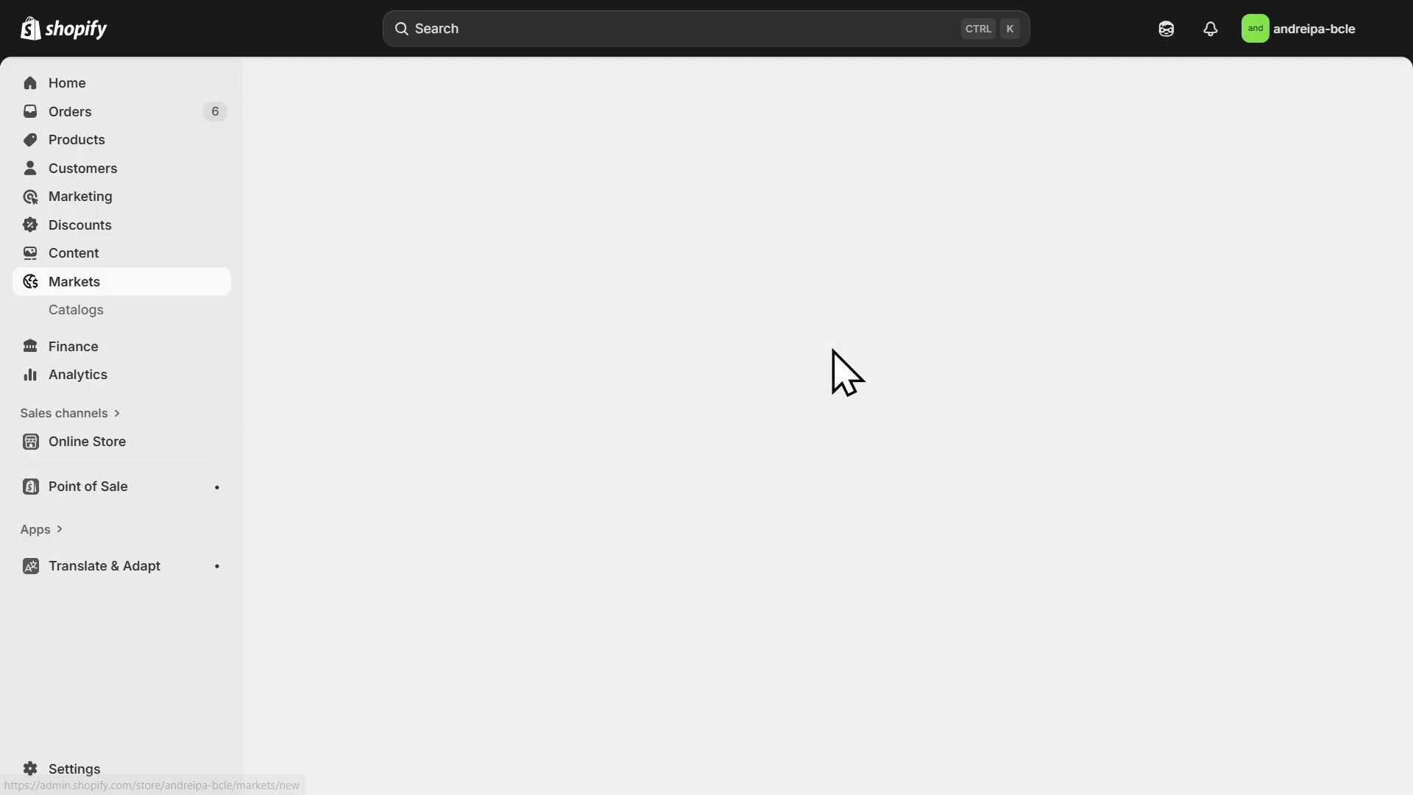
left_click(603, 225)
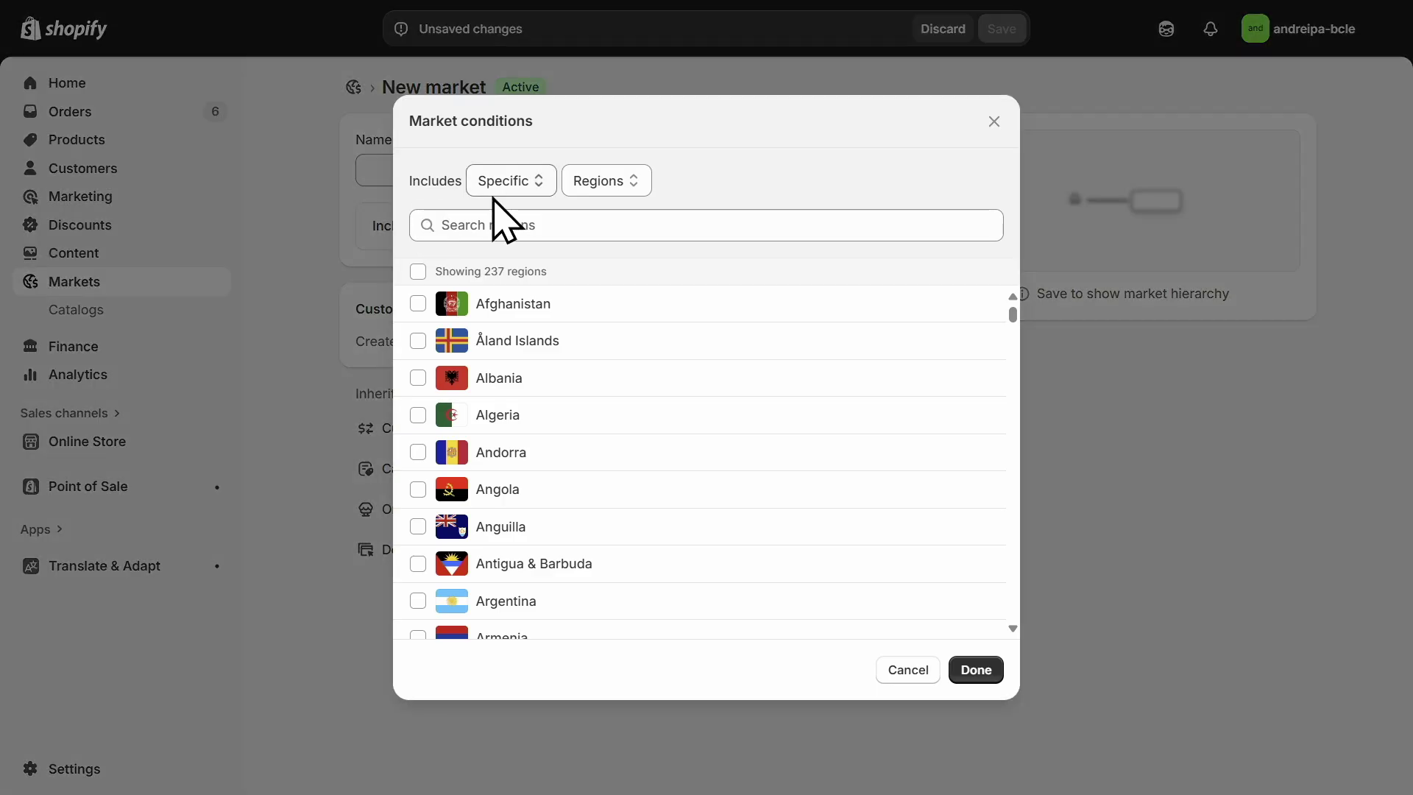
left_click(602, 189)
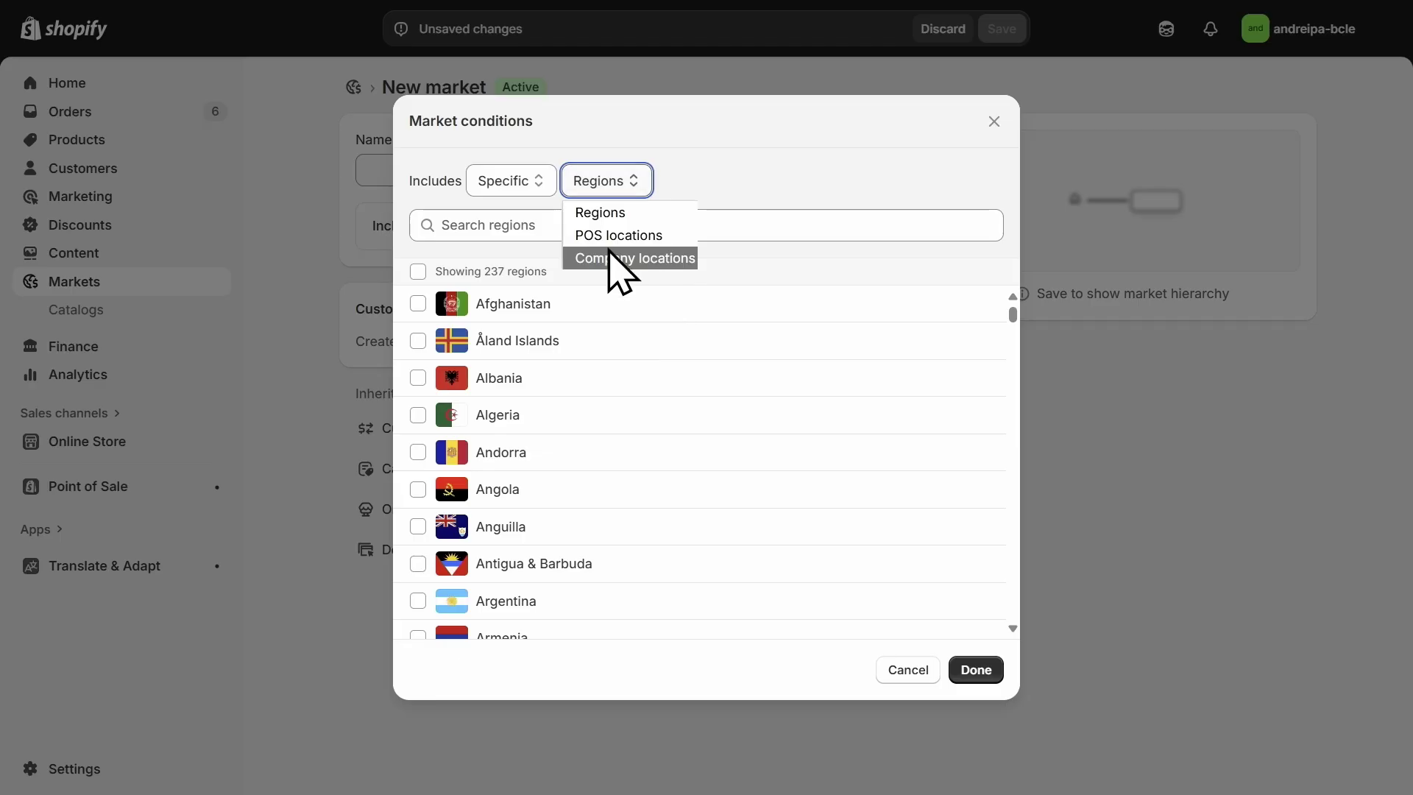
left_click(609, 258)
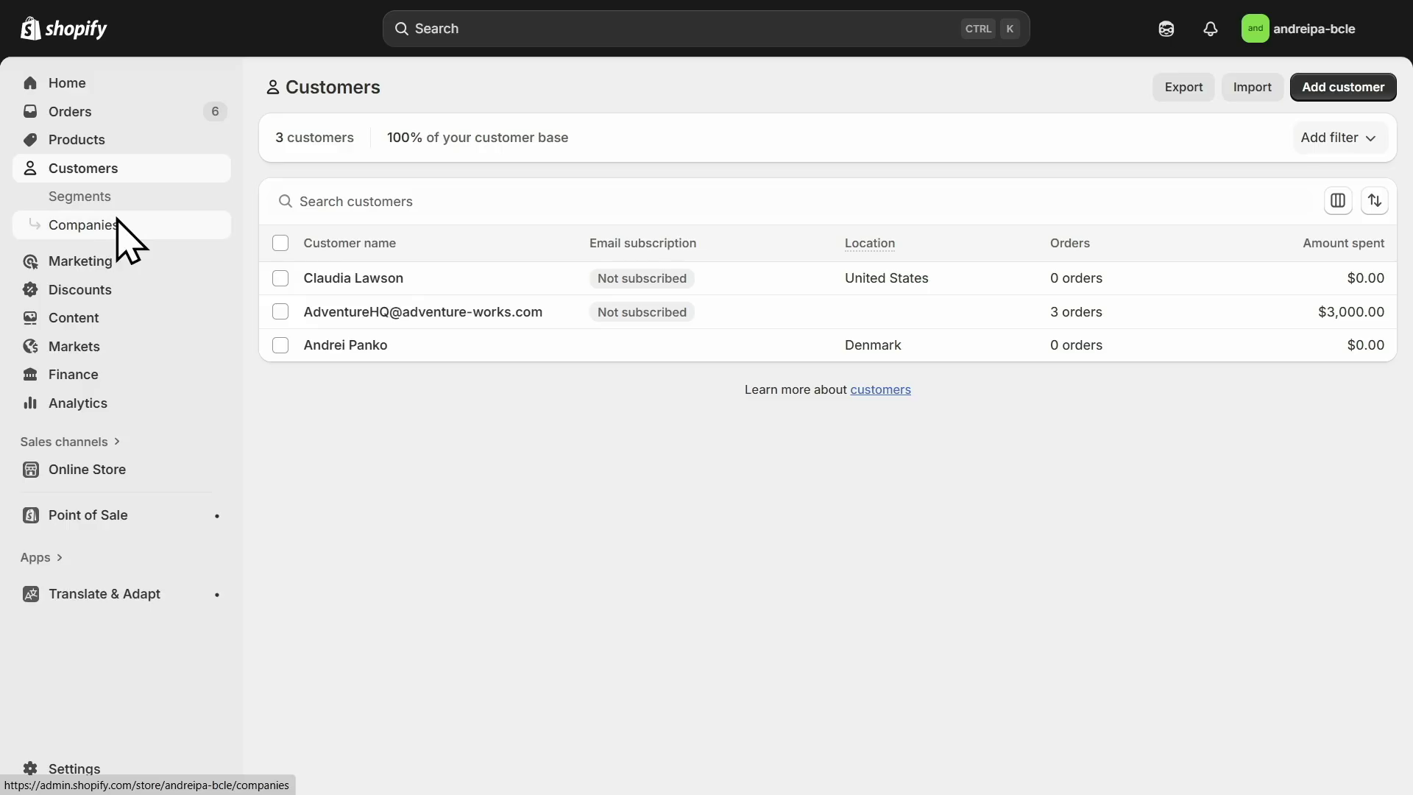
Step: Open the Adventure Works HQ company from the companies list and start adding a catalog to it
left_click(120, 224)
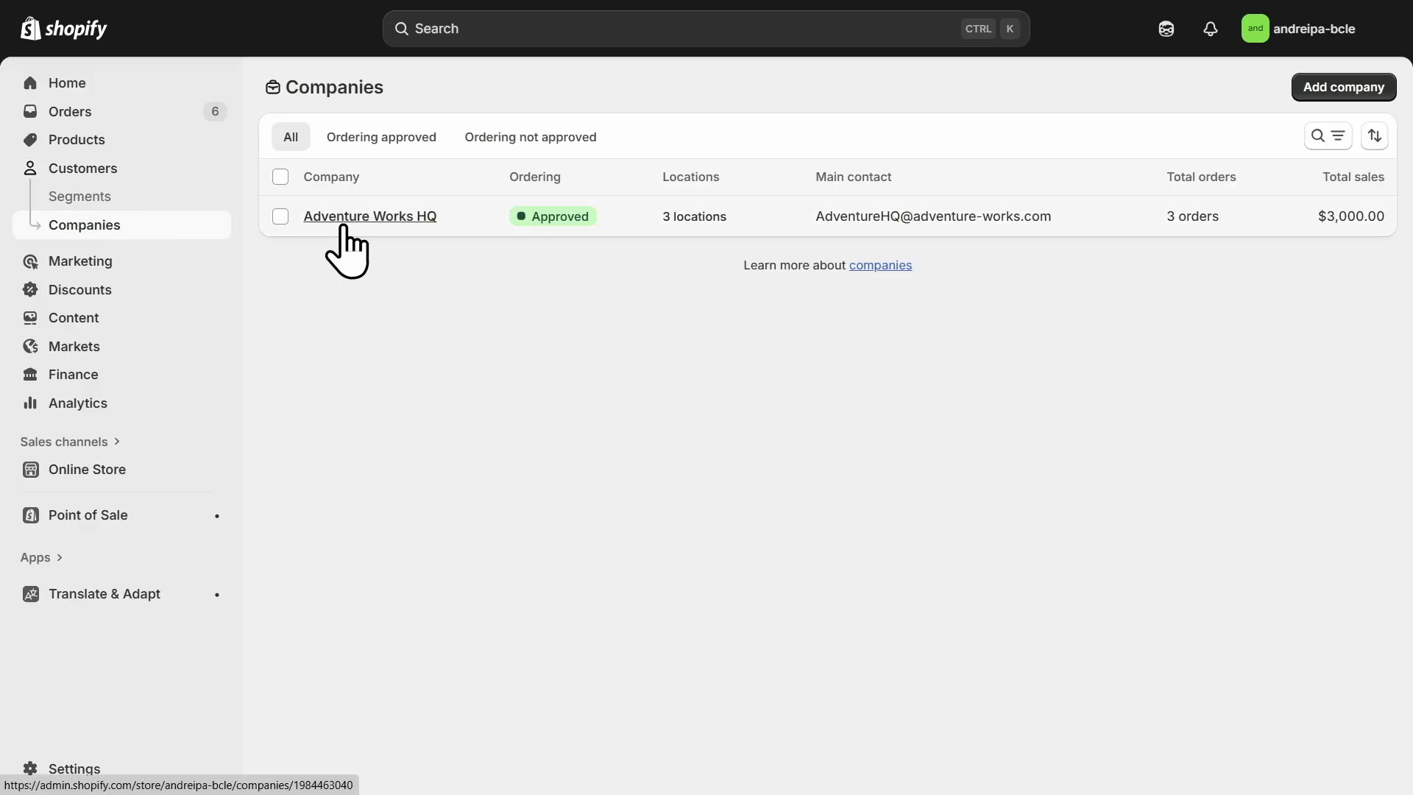
left_click(343, 228)
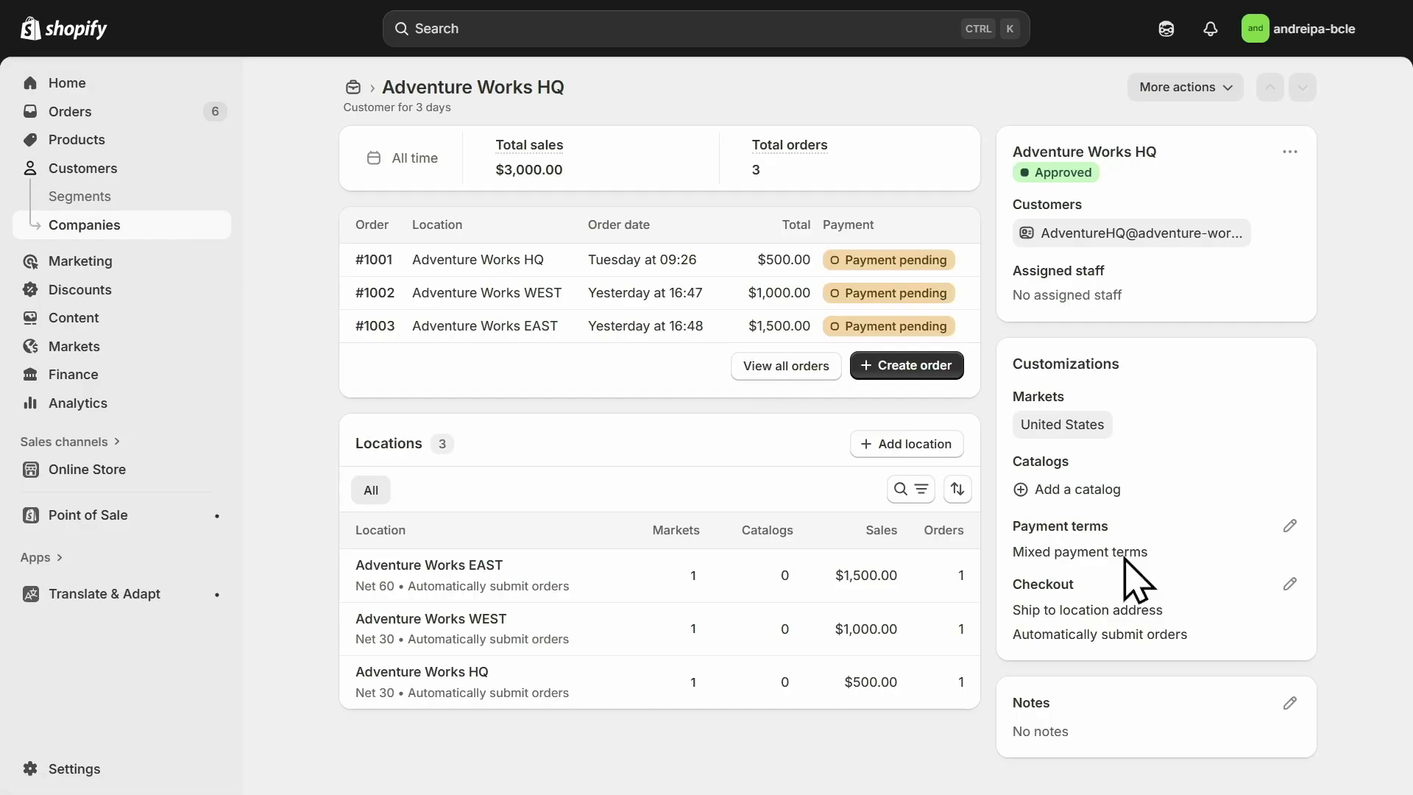
left_click(1078, 489)
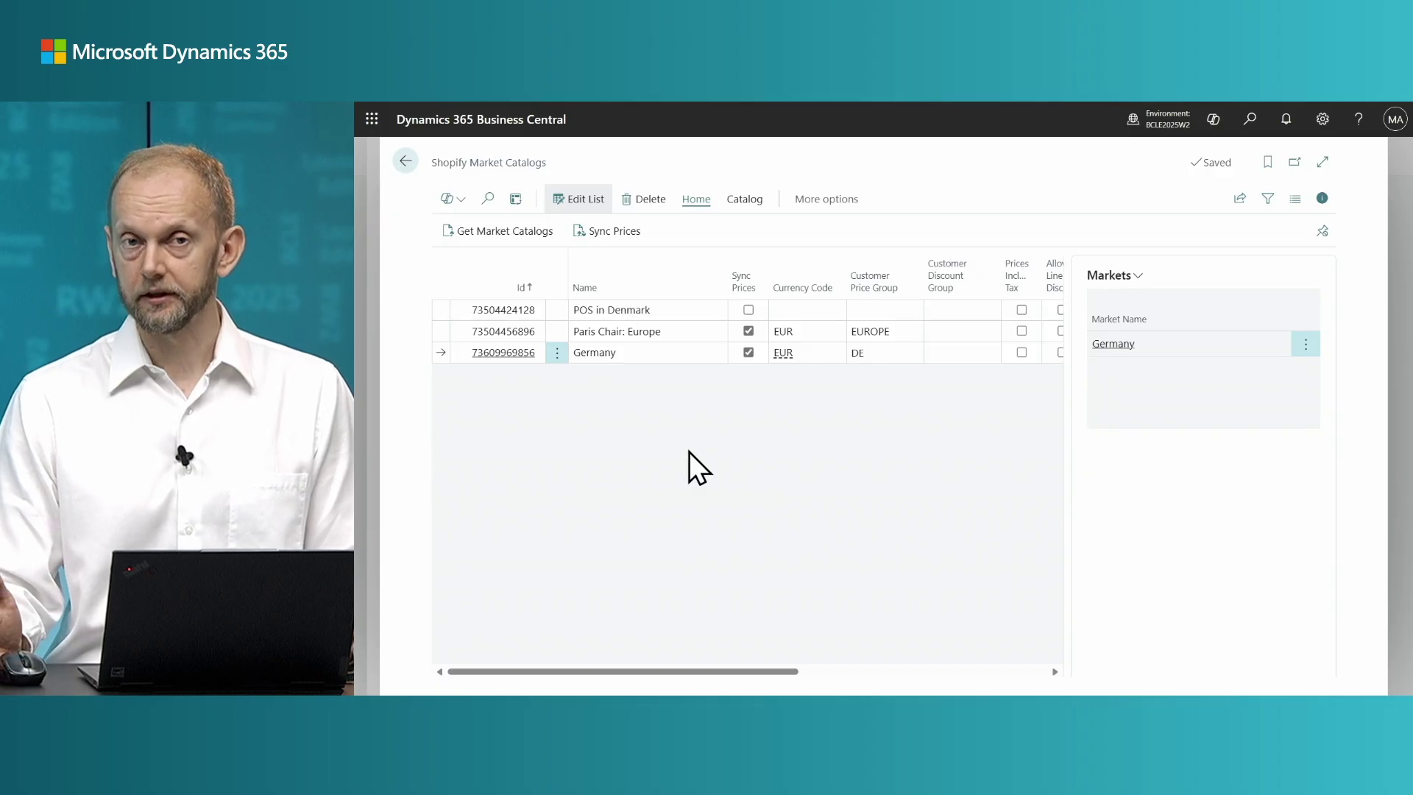
Step: Return from the market catalogs to the STORE shop card and open its B2B catalogs to review the available columns
left_click(405, 162)
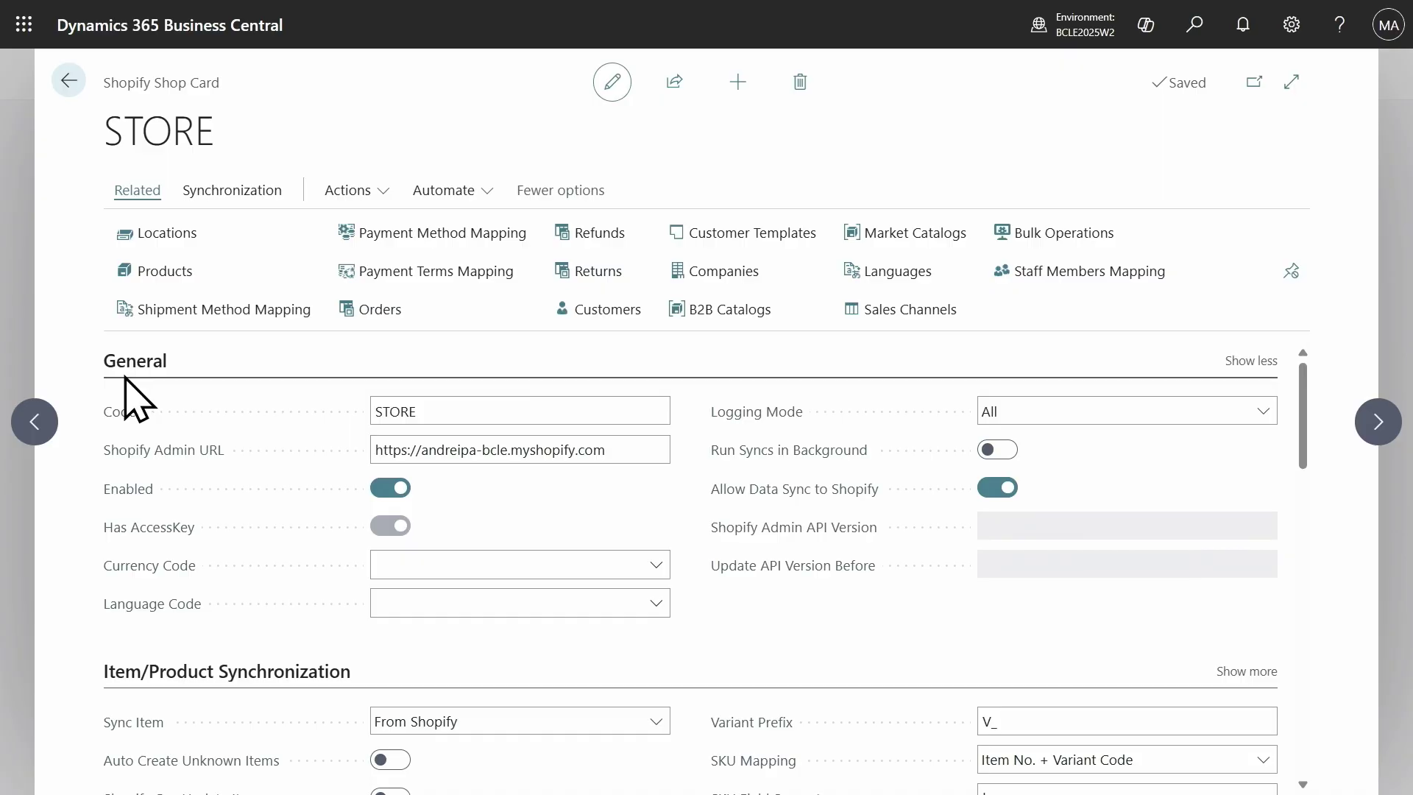
left_click(714, 346)
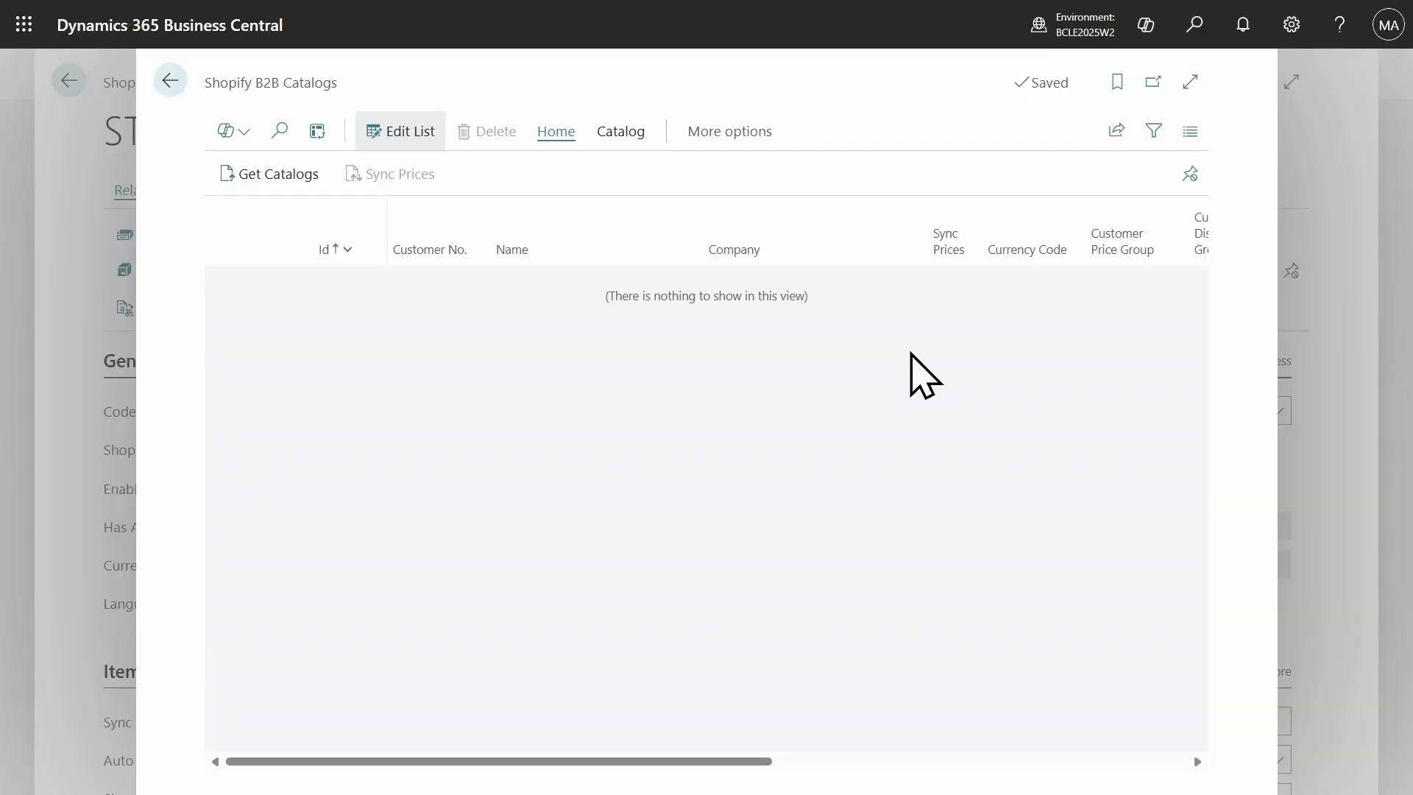
mouse_move(1024, 262)
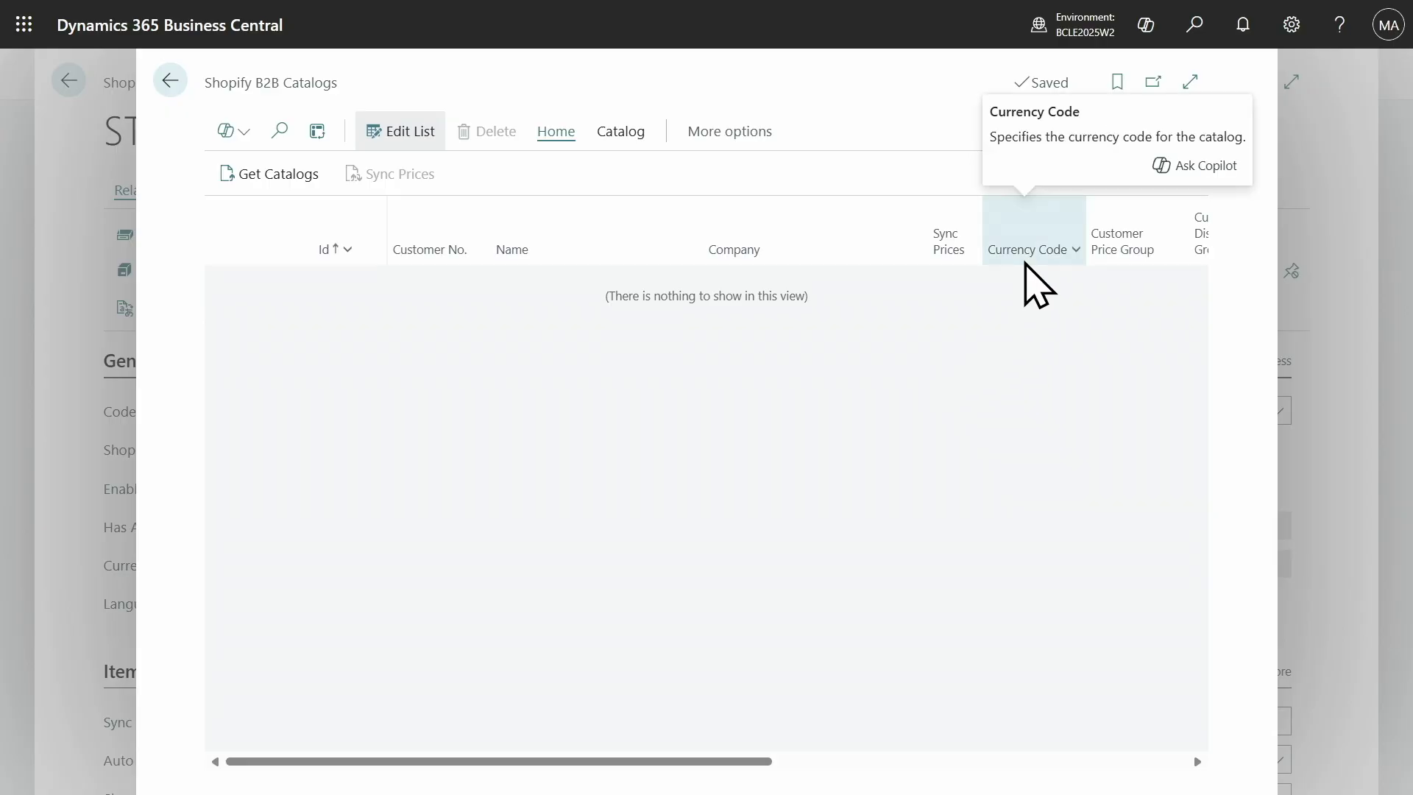